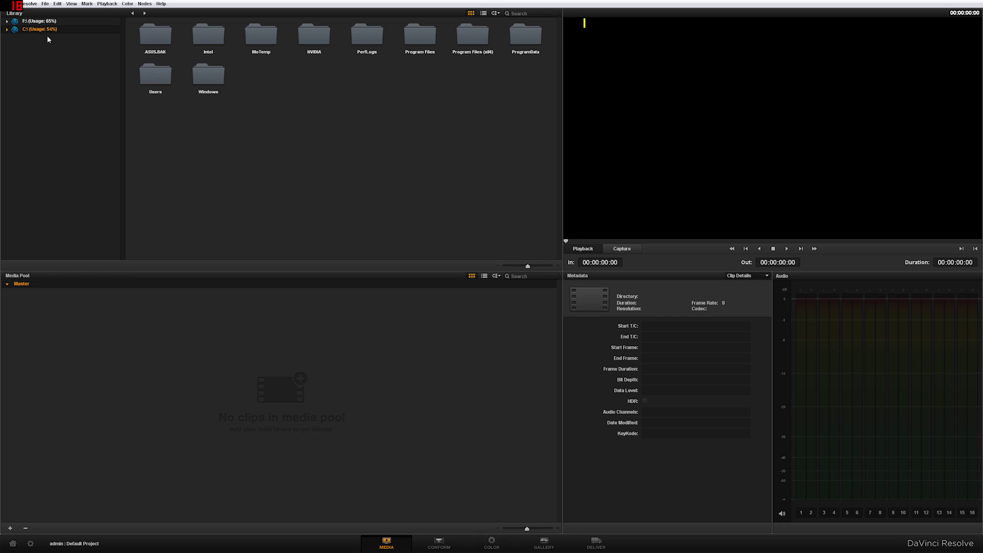
# Browse to F:\Desk\zstrik in the Library and preview the C0018 raw clip
pyautogui.click(62, 23)
pyautogui.click(169, 34)
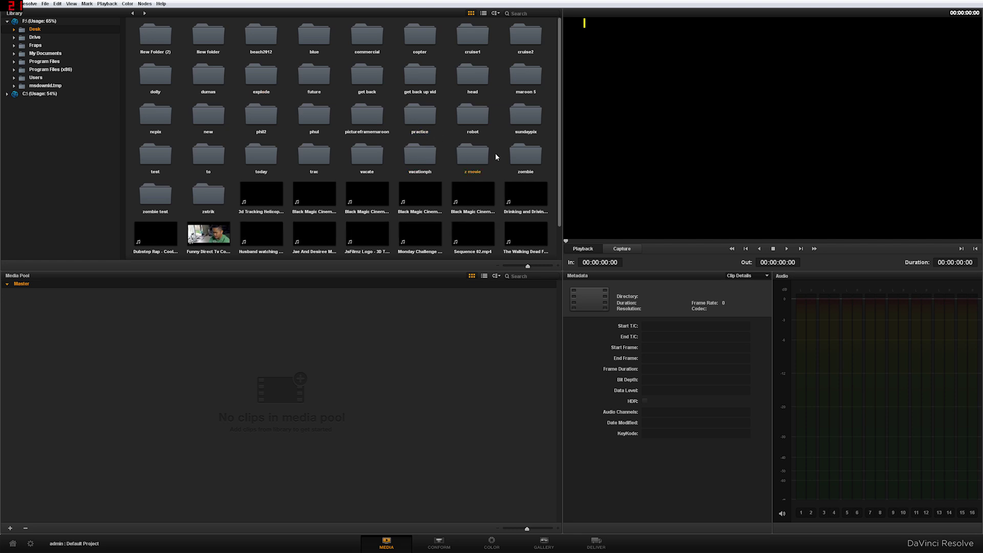
pyautogui.doubleClick(210, 190)
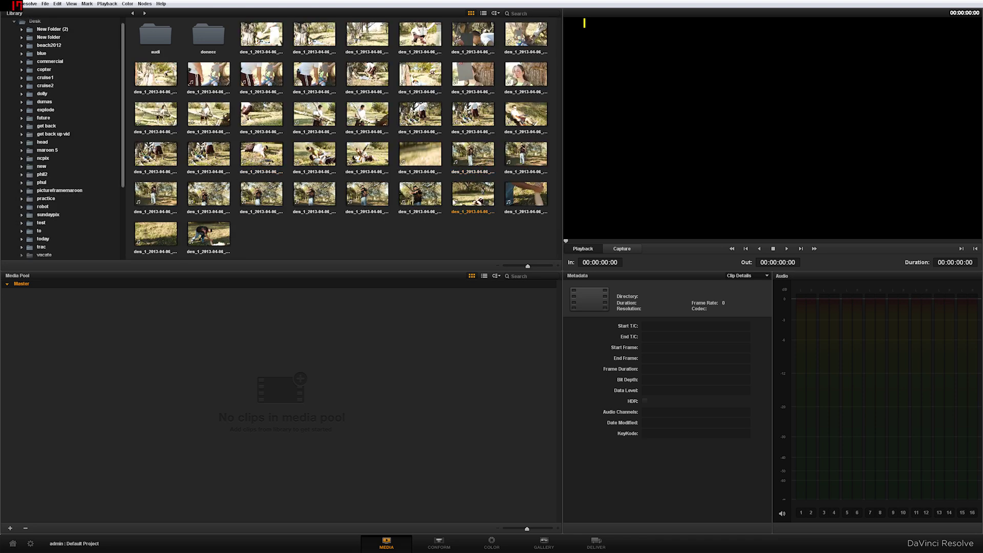
pyautogui.click(420, 193)
# Add C0018 to the media pool and, on the Color page, show one enlarged Parade scope beside the viewer
pyautogui.moveTo(420, 193); pyautogui.dragTo(281, 405)
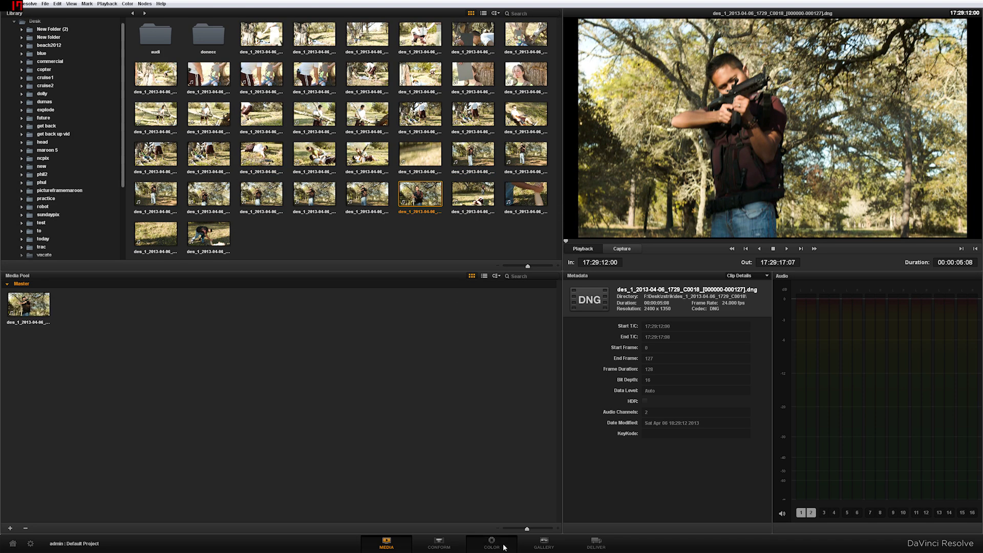
pyautogui.click(506, 544)
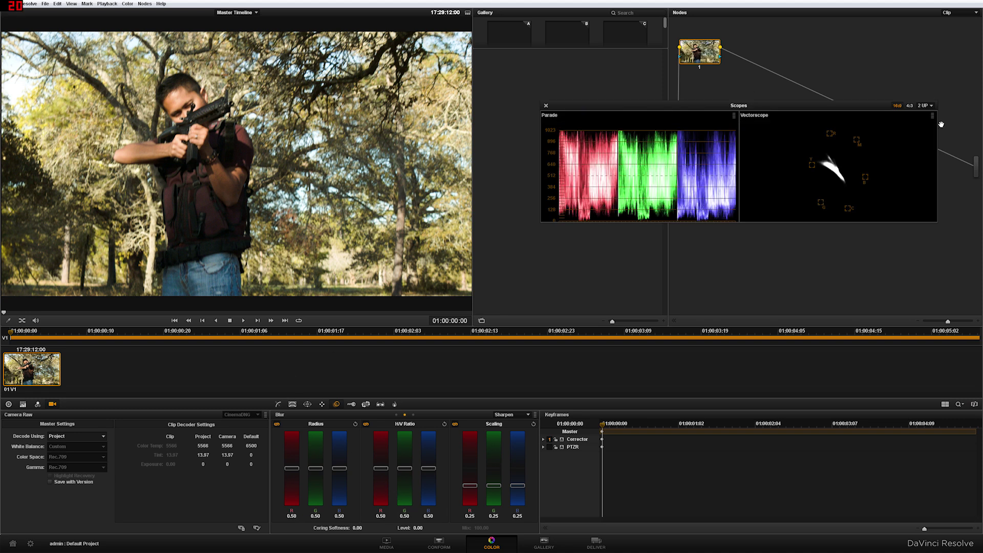
pyautogui.click(925, 106)
pyautogui.click(921, 115)
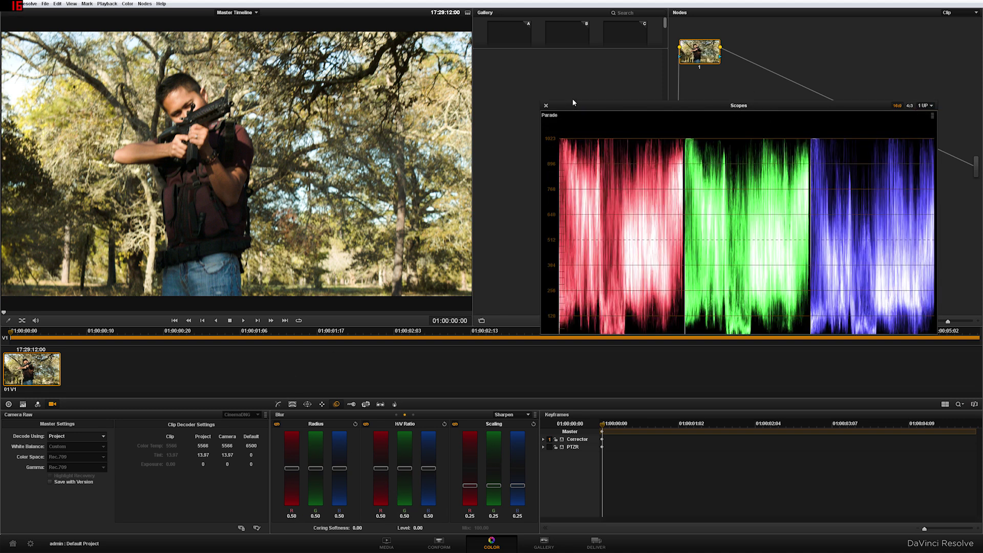
pyautogui.moveTo(573, 103); pyautogui.dragTo(576, 164)
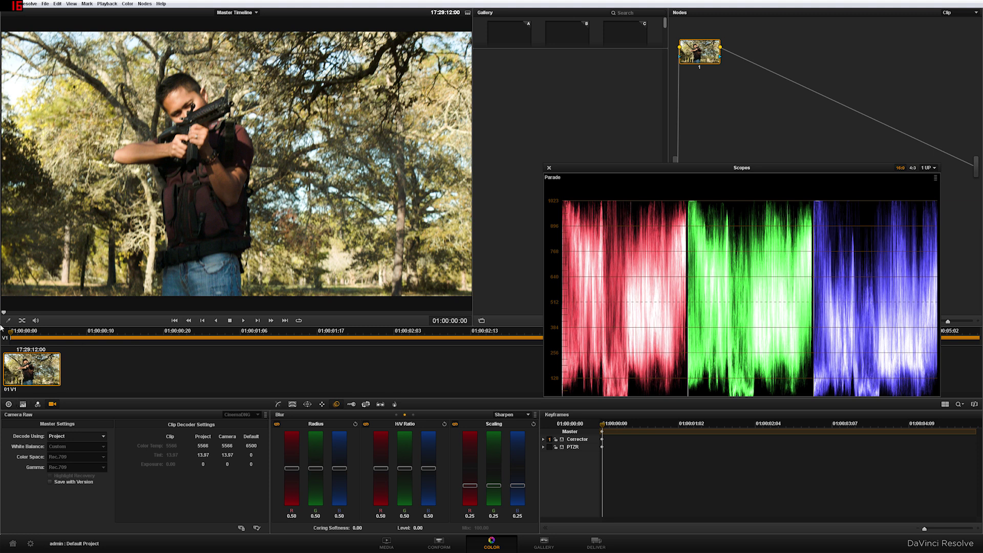
pyautogui.moveTo(5, 312)
pyautogui.mouseDown()
pyautogui.moveTo(96, 318)
pyautogui.moveTo(4, 313)
pyautogui.mouseUp()
# In Camera Raw, decode C0018 using Clip with BMD Film gamma and raise exposure to 1.20
pyautogui.click(9, 404)
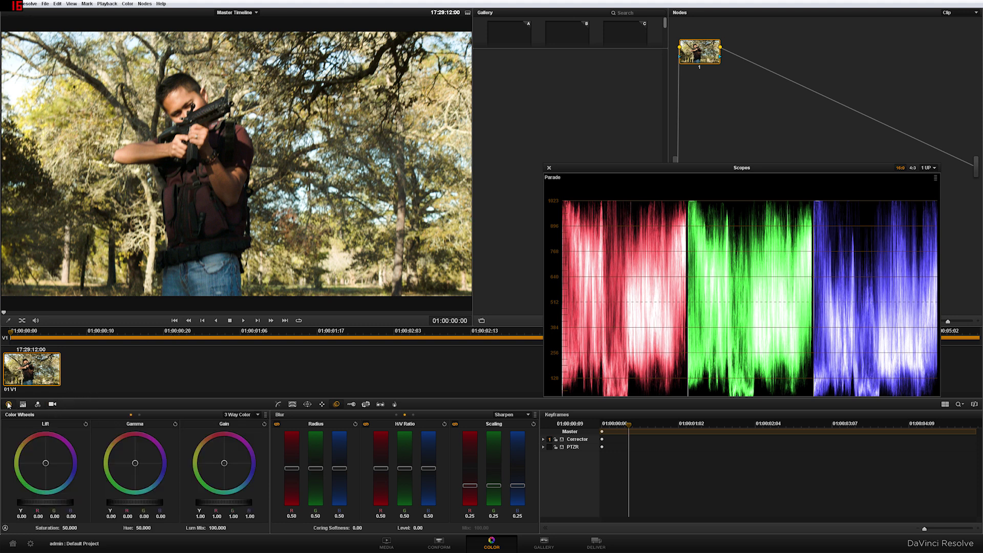
pyautogui.click(52, 405)
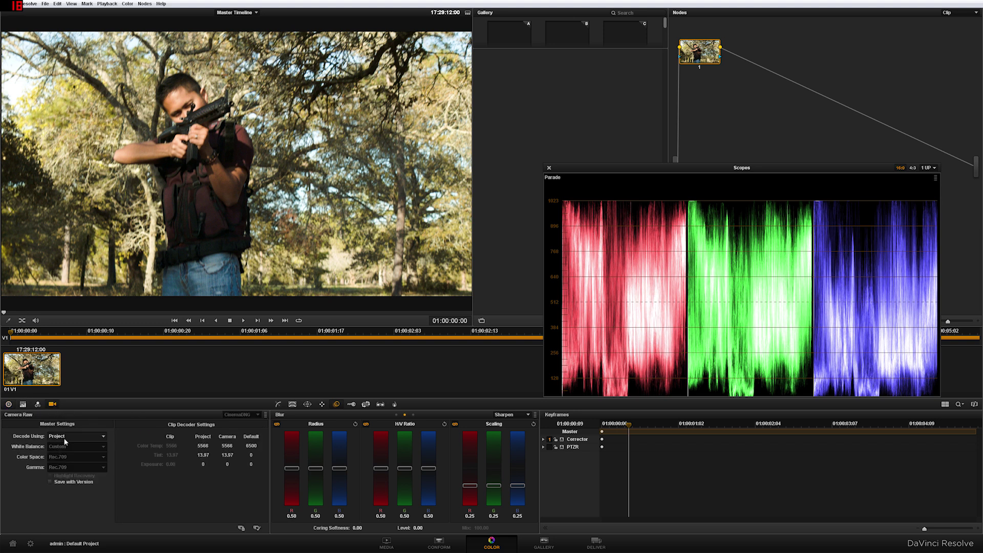
pyautogui.click(96, 439)
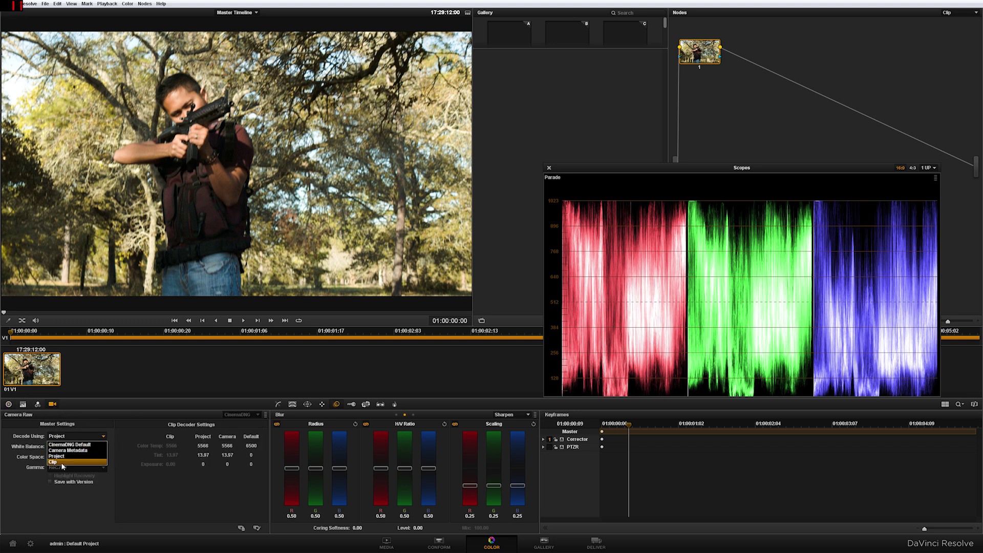
pyautogui.click(61, 462)
pyautogui.click(96, 467)
pyautogui.click(66, 478)
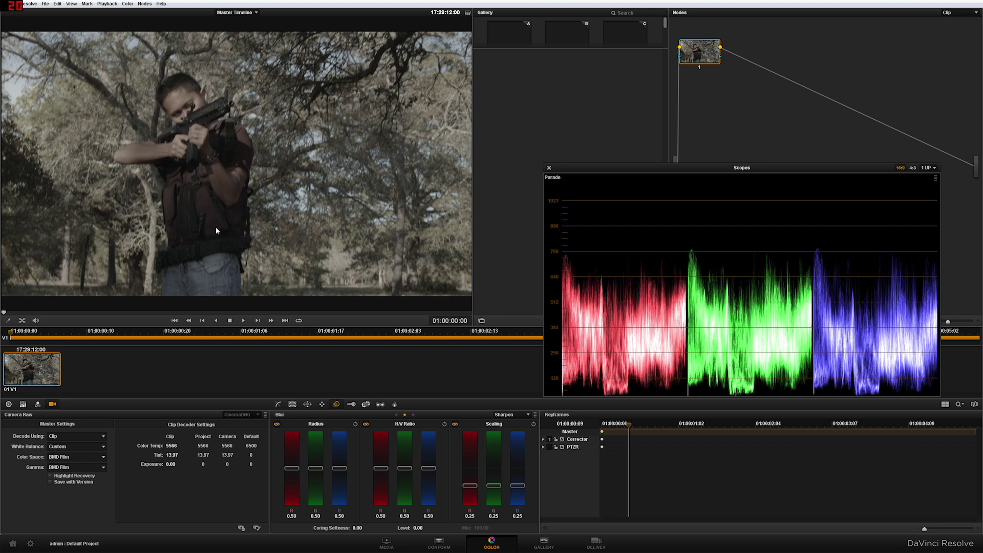
pyautogui.moveTo(647, 167); pyautogui.dragTo(646, 150)
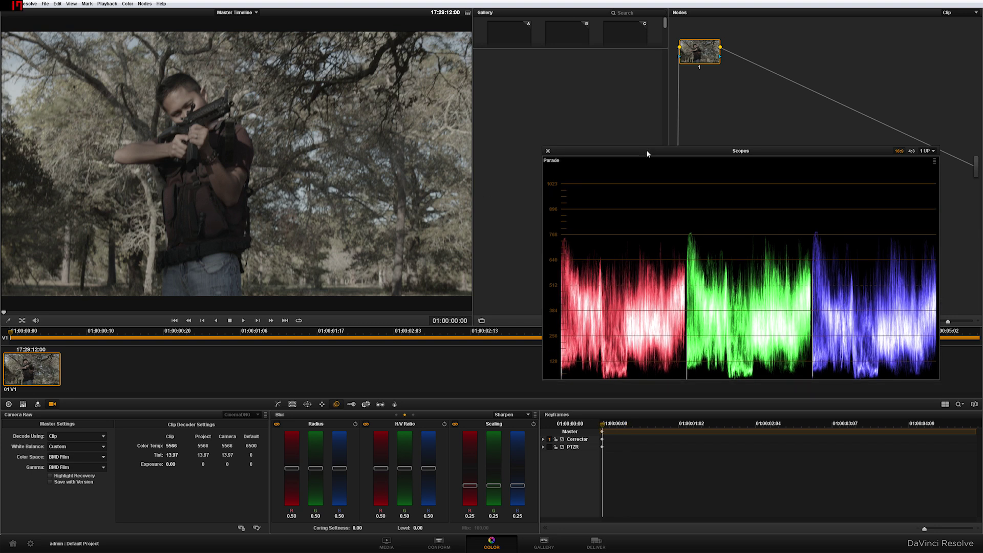
pyautogui.moveTo(167, 466); pyautogui.dragTo(178, 463)
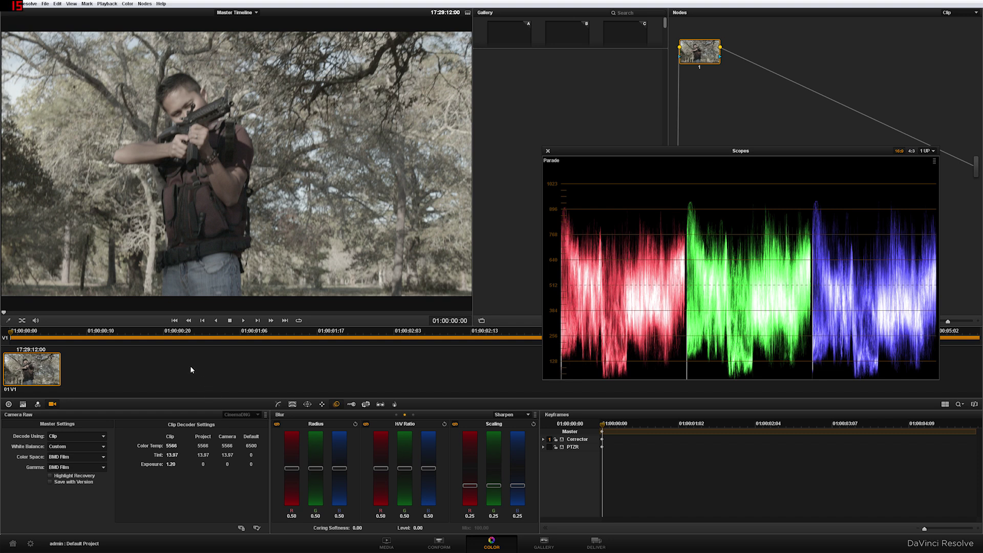
# Set the project's 3D output lookup table to Arri Alexa LogC to Rec709 and apply it
pyautogui.click(31, 545)
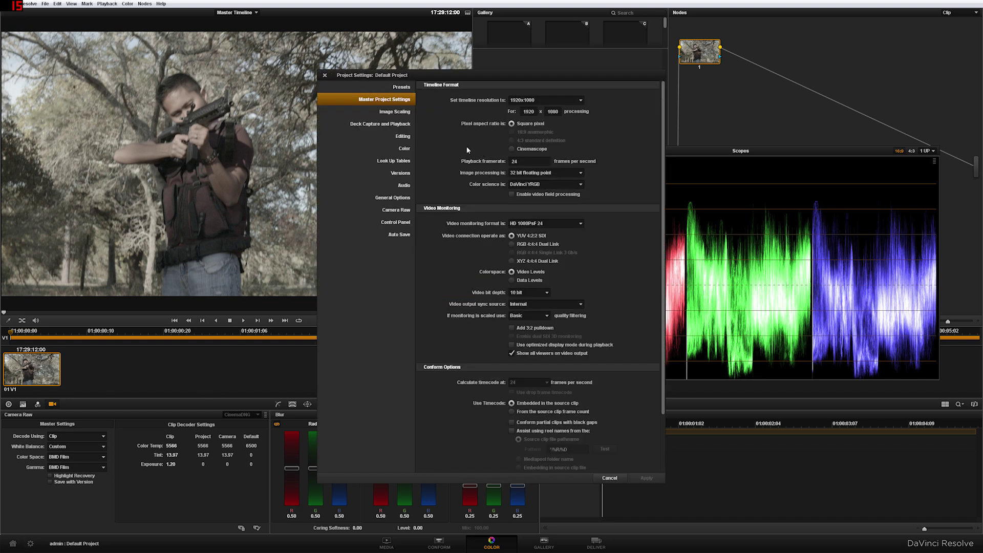
pyautogui.click(391, 161)
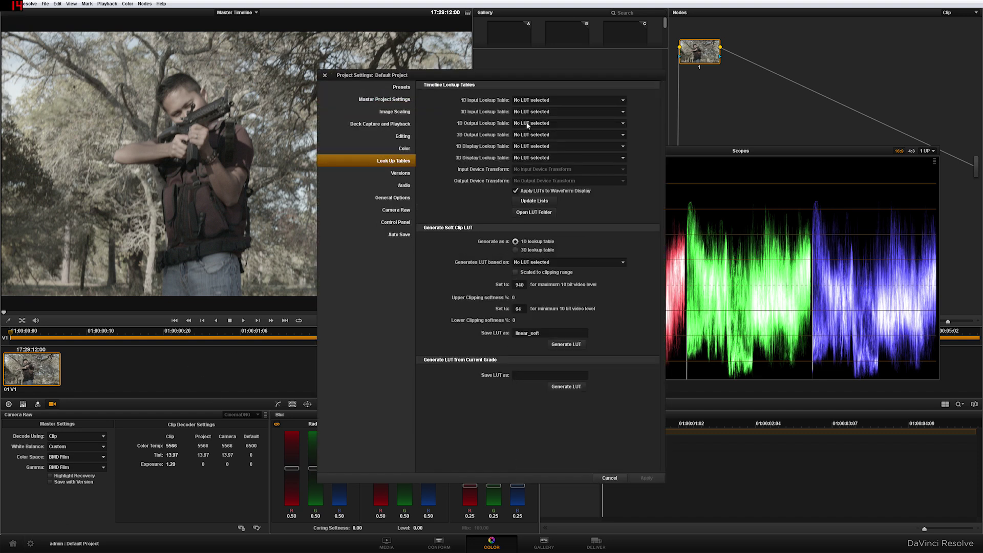
pyautogui.click(533, 138)
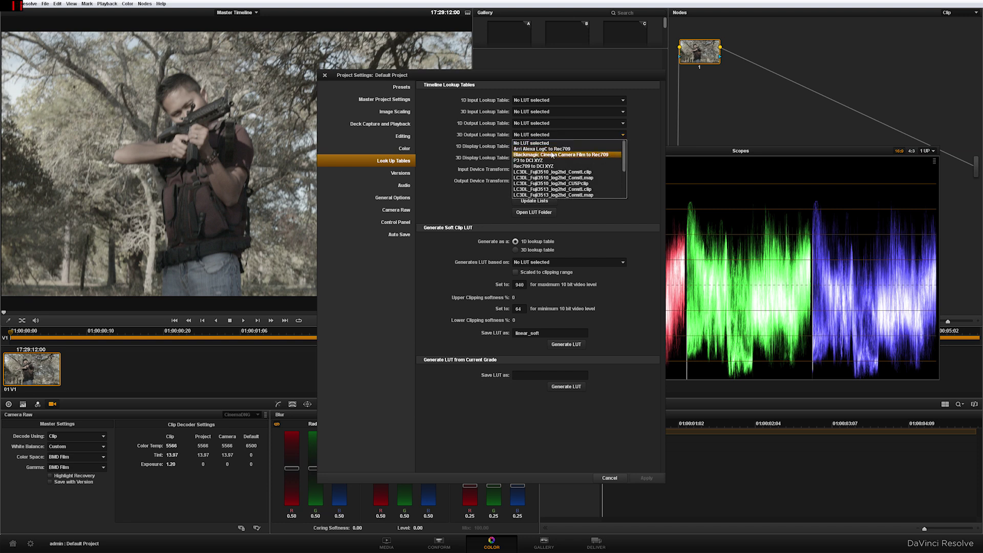
pyautogui.click(552, 153)
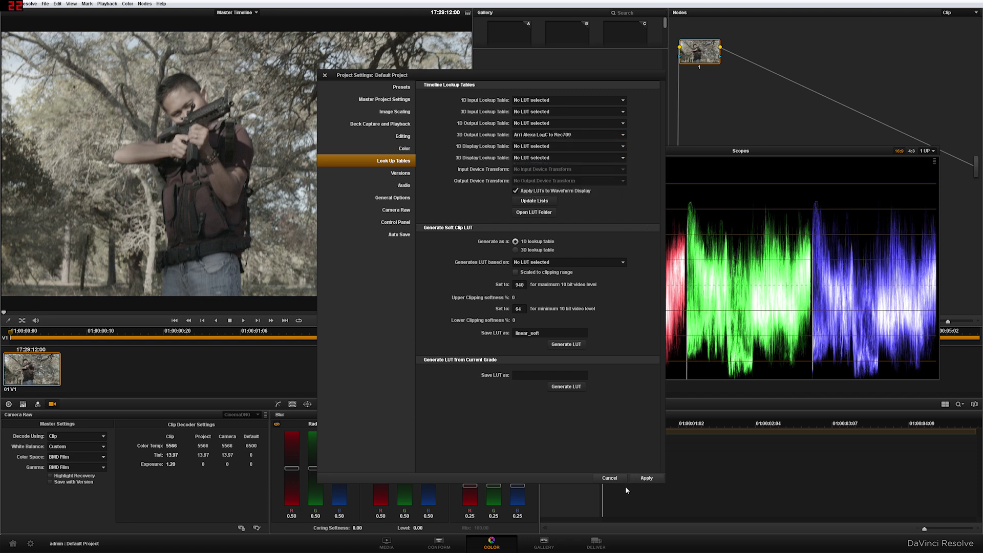
pyautogui.click(647, 479)
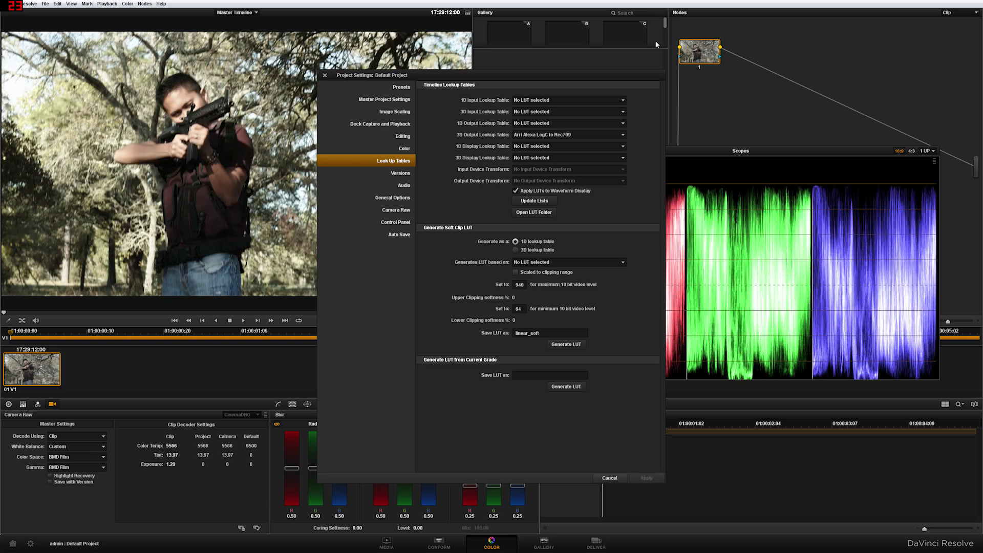
# Close the project settings and play back the graded clip
pyautogui.click(617, 478)
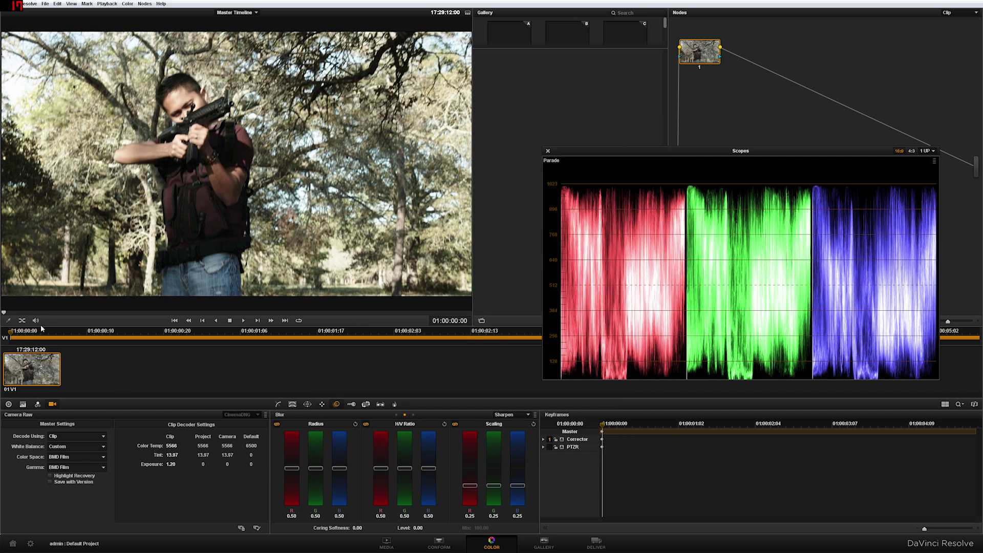
pyautogui.press('space')
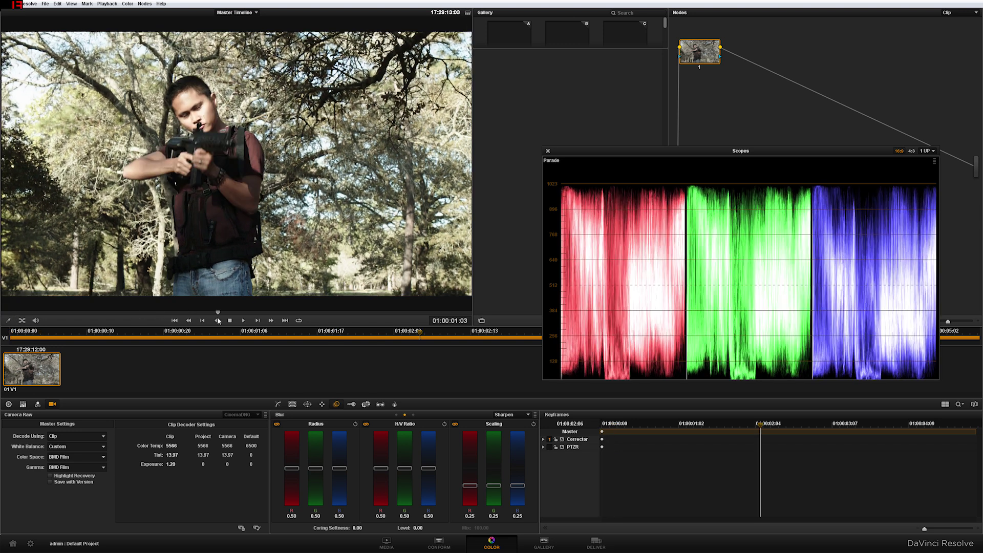
pyautogui.press('space')
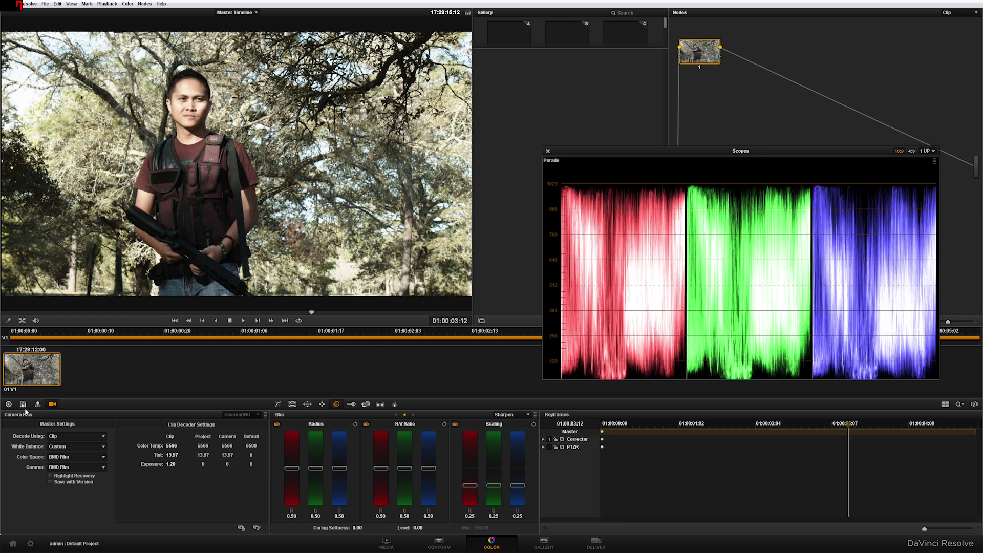
# Lower the primary Lift master to -0.03 and the Gain master to about 0.82
pyautogui.click(35, 405)
pyautogui.click(23, 404)
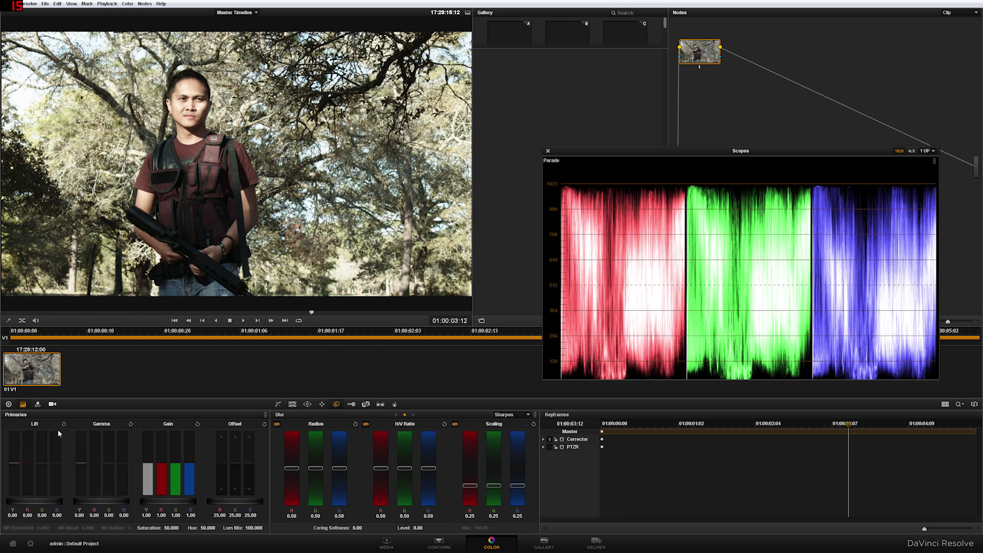
pyautogui.moveTo(44, 505); pyautogui.dragTo(30, 506)
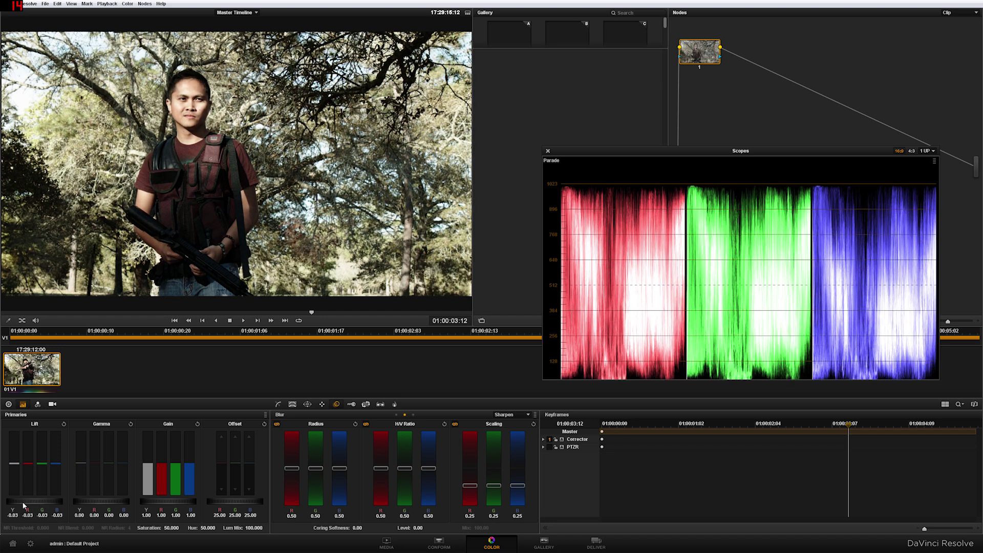
pyautogui.moveTo(191, 505); pyautogui.dragTo(108, 507)
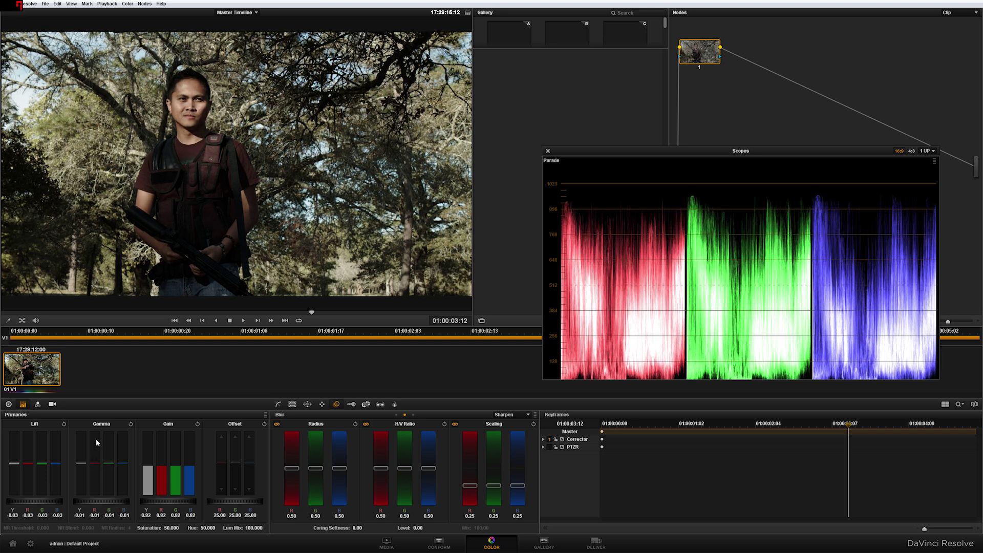
# Add the C0019 and C0022 clips from the Media page to the media pool
pyautogui.click(452, 547)
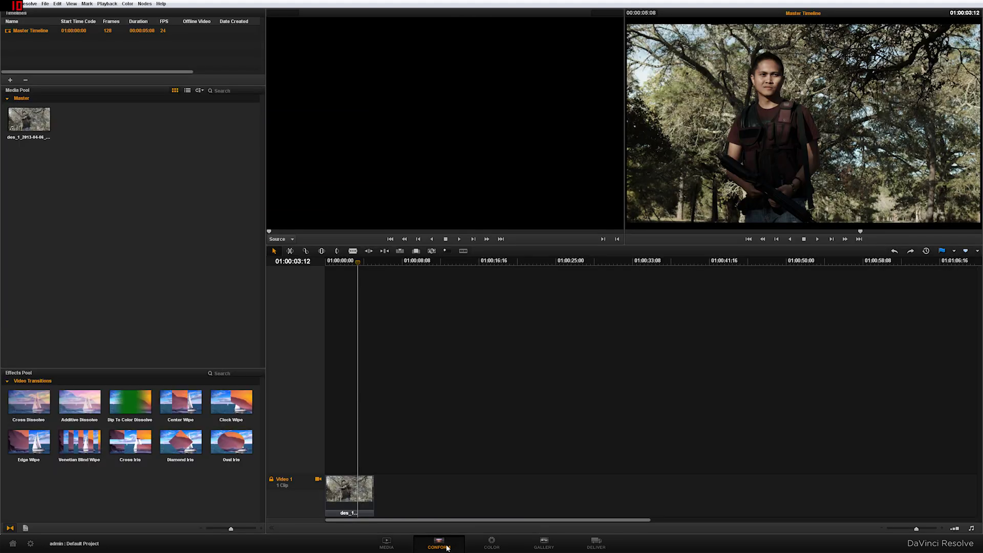
pyautogui.click(407, 547)
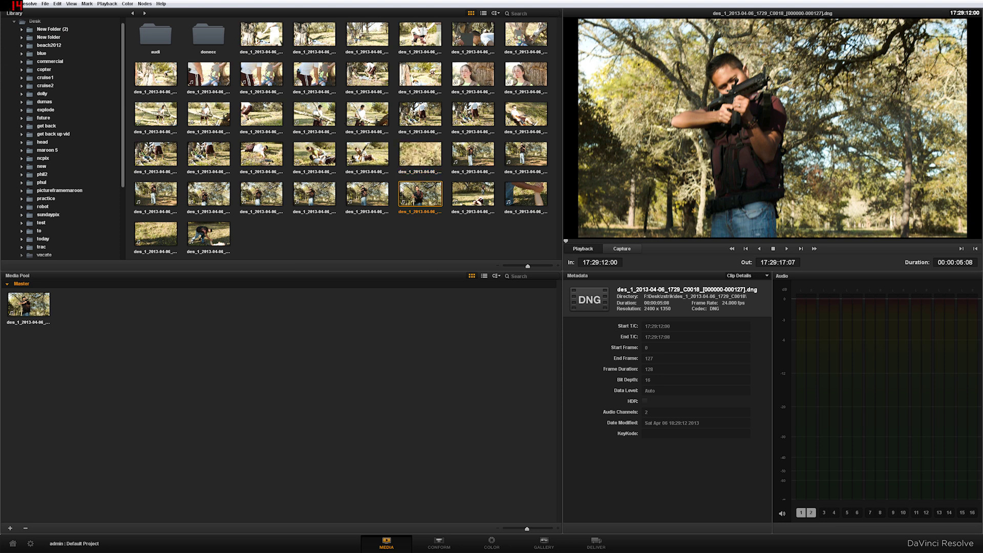
pyautogui.click(380, 201)
pyautogui.doubleClick(481, 196)
pyautogui.doubleClick(187, 236)
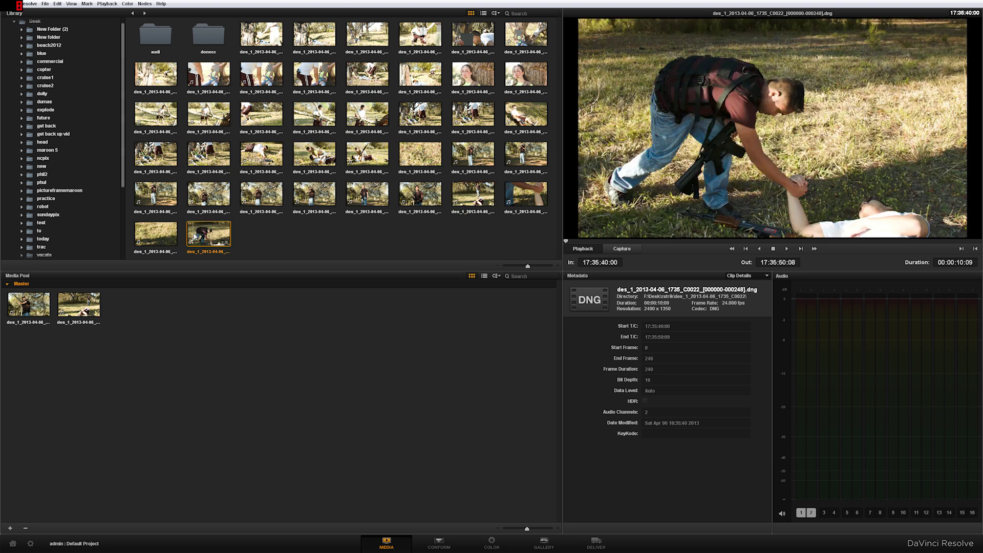
# Set clip 02's Camera Raw decoding to Clip with BMD Film colour space
pyautogui.click(492, 543)
pyautogui.click(92, 369)
pyautogui.click(52, 404)
pyautogui.click(64, 438)
pyautogui.click(65, 460)
pyautogui.click(65, 459)
pyautogui.click(59, 482)
# Decode clip 03 using Clip with BMD Film gamma
pyautogui.click(161, 370)
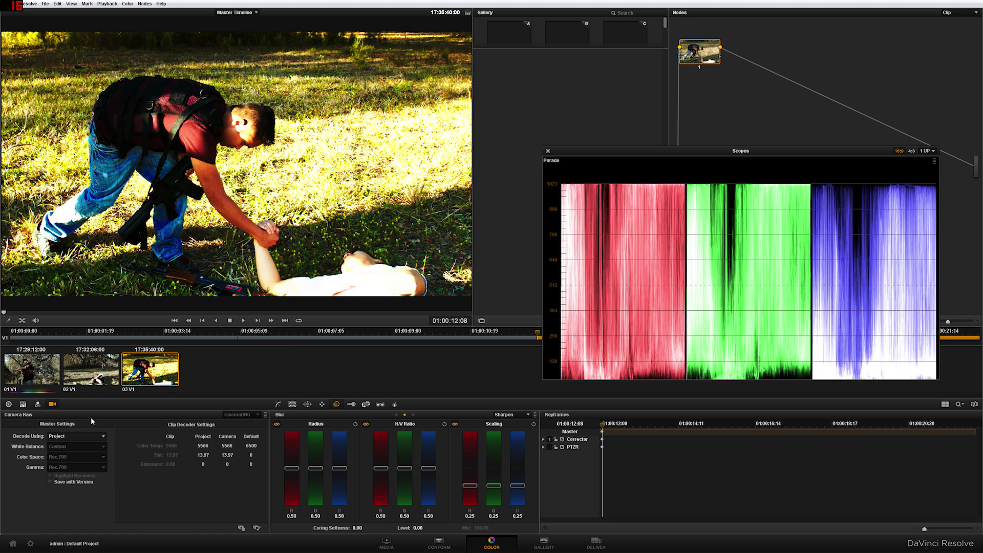
pyautogui.click(64, 436)
pyautogui.click(62, 460)
pyautogui.click(62, 467)
pyautogui.click(60, 476)
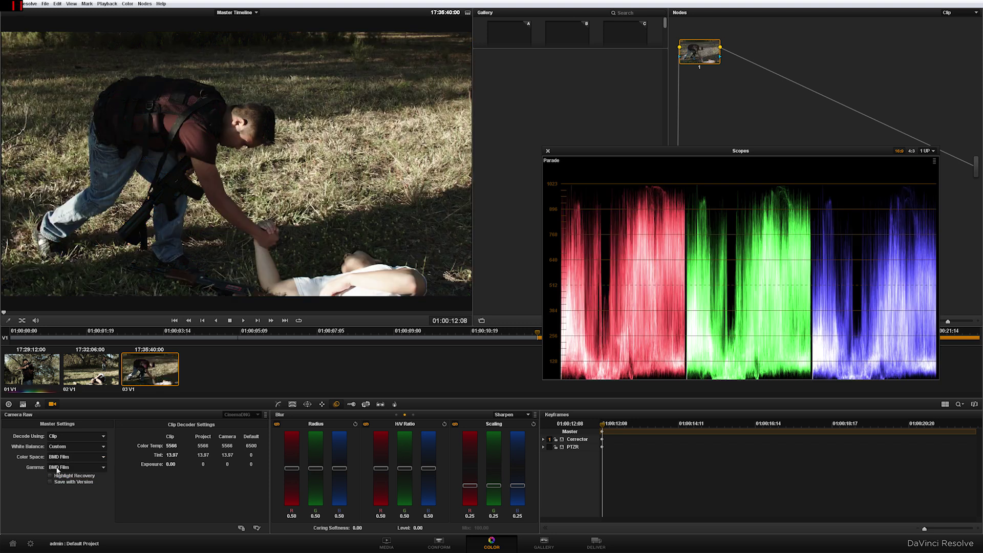
# Step between clips 01, 02 and 03 to compare their grades
pyautogui.press('Up')
pyautogui.press('Down')
pyautogui.press('Up')
pyautogui.press('Up')
pyautogui.click(139, 366)
pyautogui.press('Up')
pyautogui.press('Down')
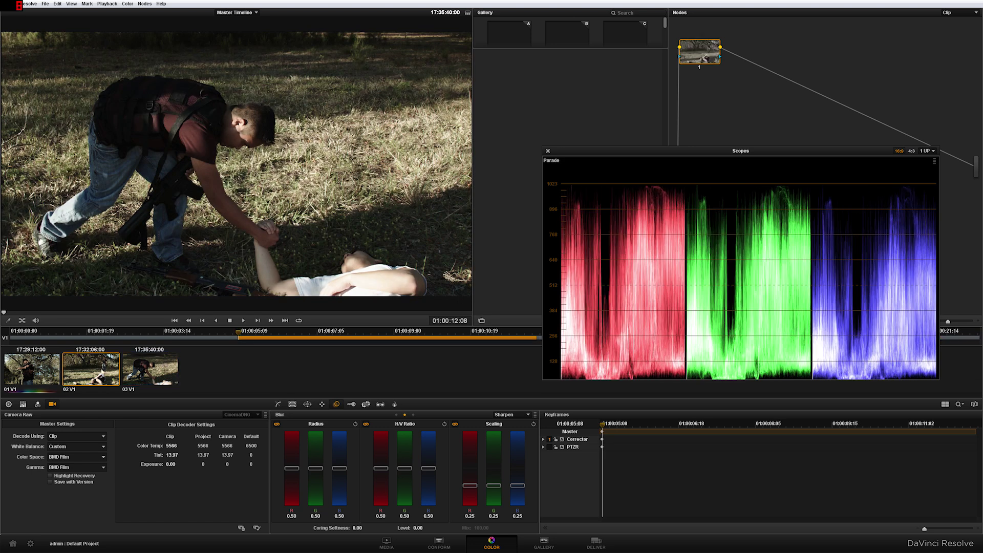
pyautogui.press('Up')
pyautogui.press('Down')
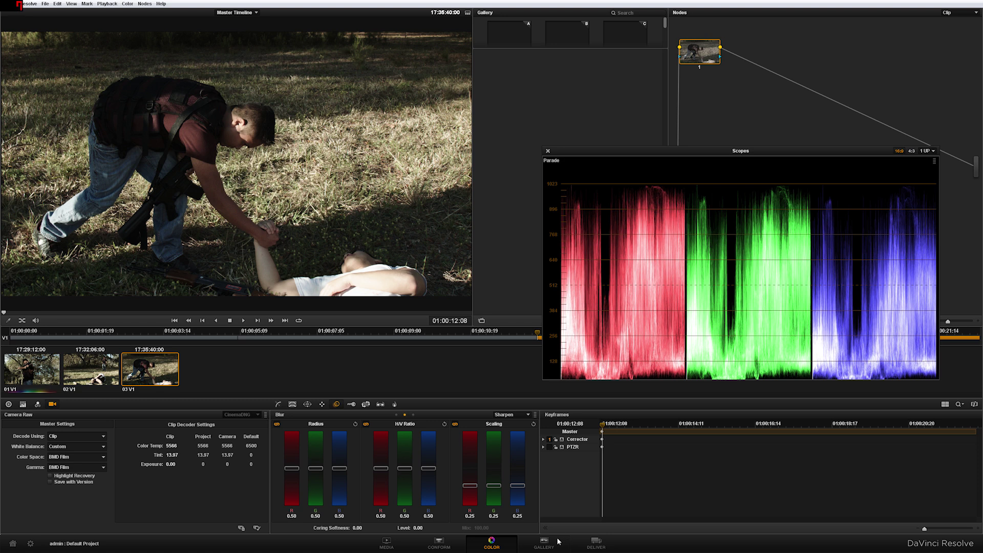
# On the Deliver page, render individual source clips as QuickTime H.264 at Medium quality
pyautogui.click(589, 543)
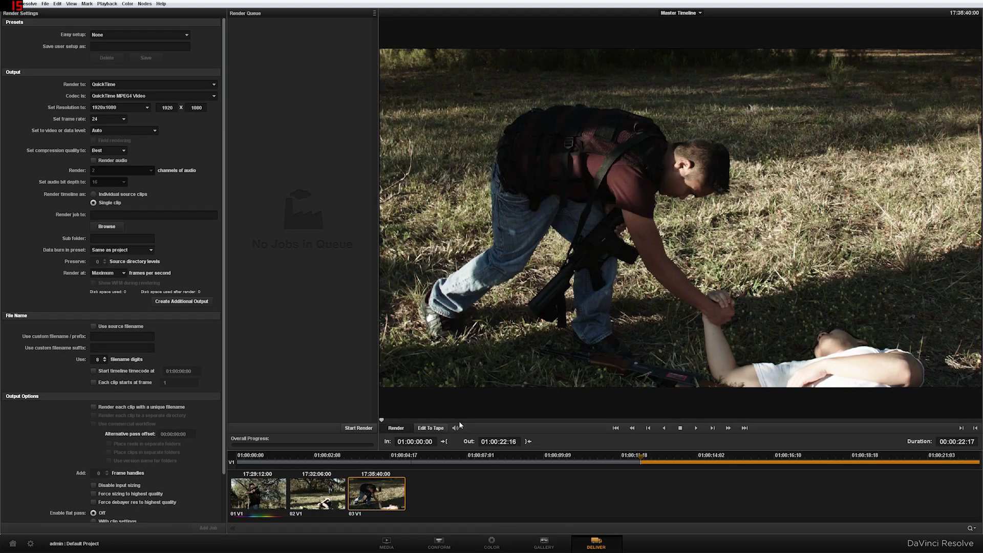
pyautogui.click(145, 34)
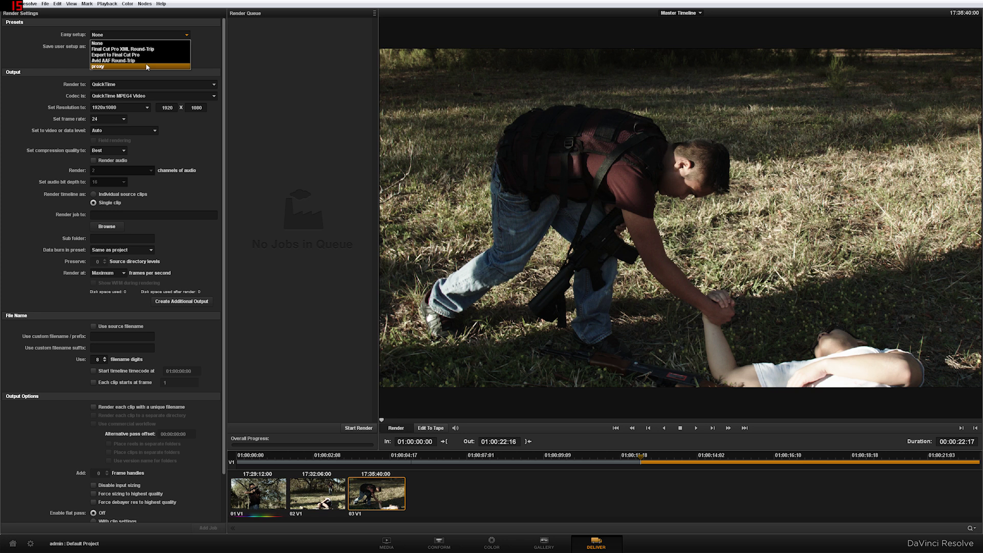
pyautogui.click(122, 36)
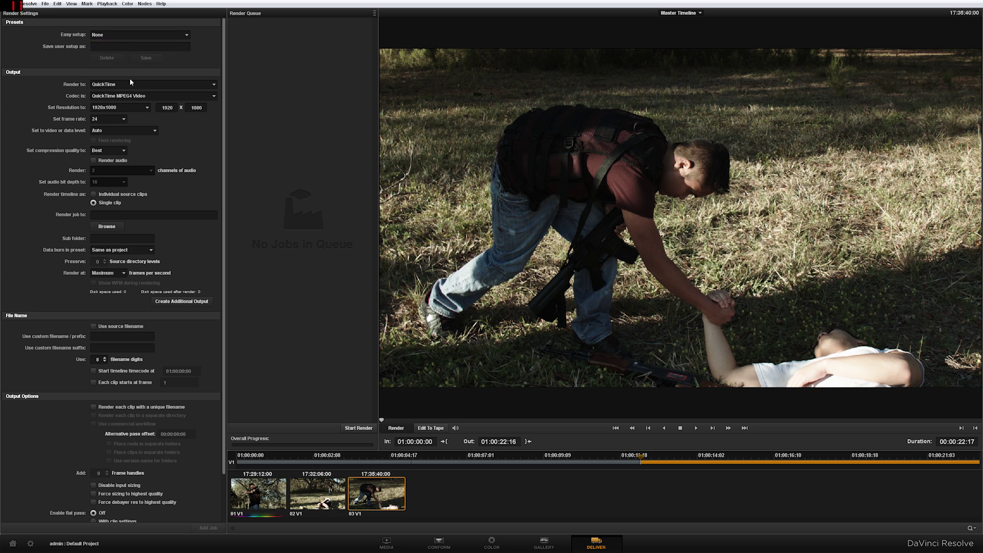
pyautogui.click(122, 95)
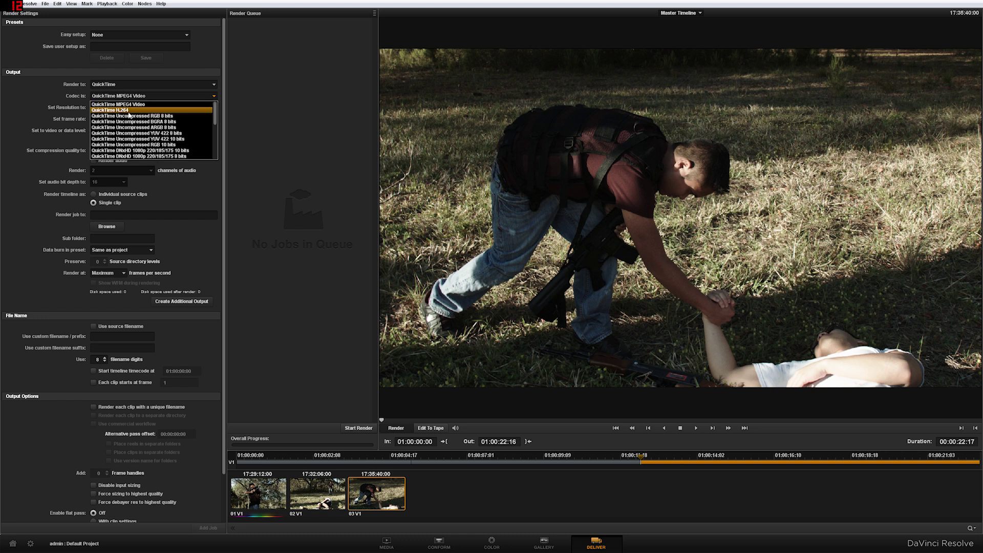
pyautogui.click(129, 112)
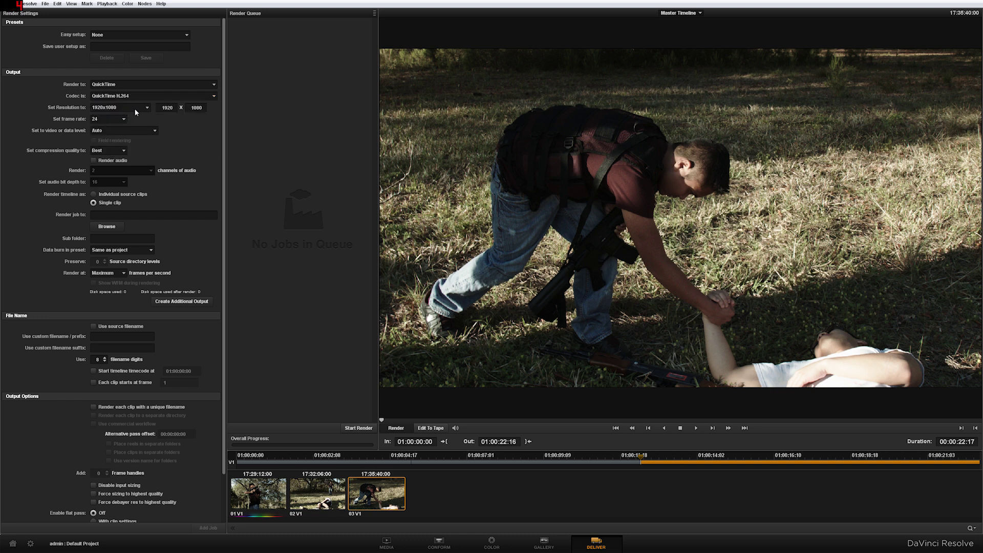
pyautogui.click(98, 150)
pyautogui.click(109, 171)
pyautogui.scroll(-2, 221, 198)
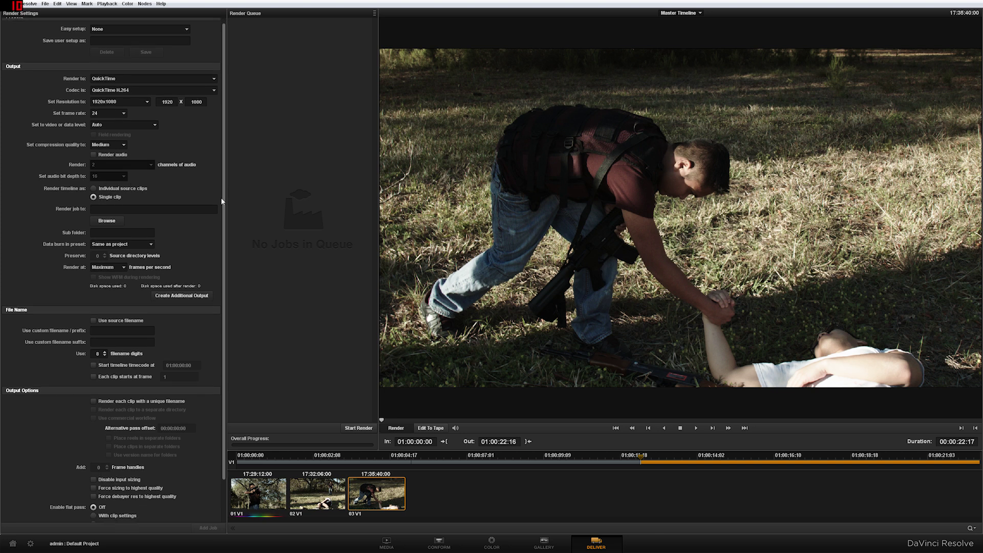
pyautogui.scroll(2, 221, 214)
pyautogui.click(103, 194)
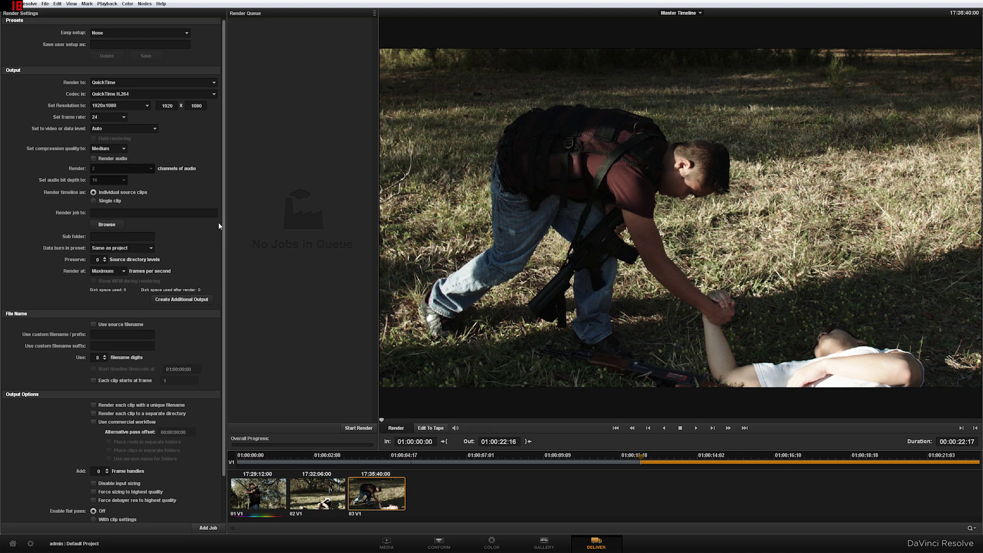
# Set the render destination to the tutorial folder on the C: drive Desktop
pyautogui.scroll(-2, 222, 225)
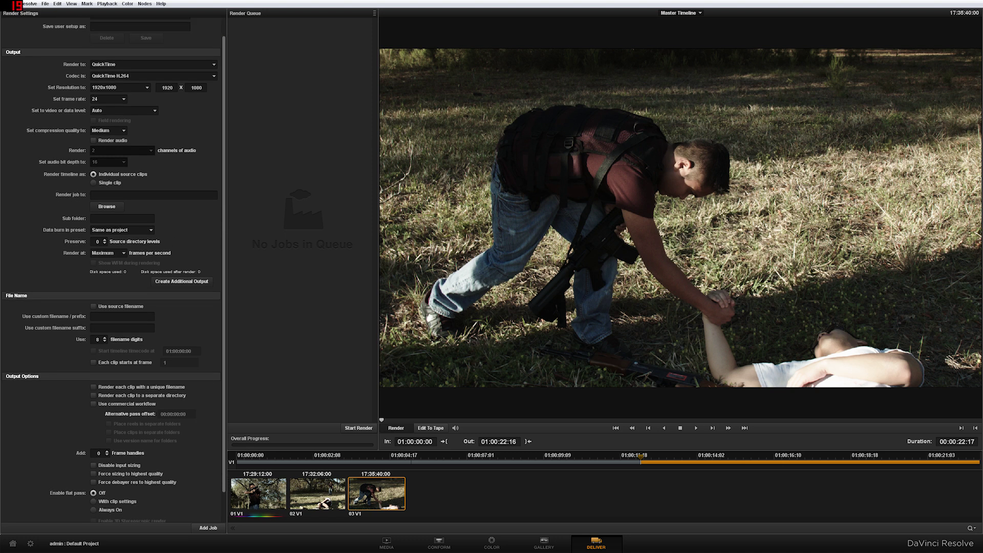
pyautogui.click(101, 207)
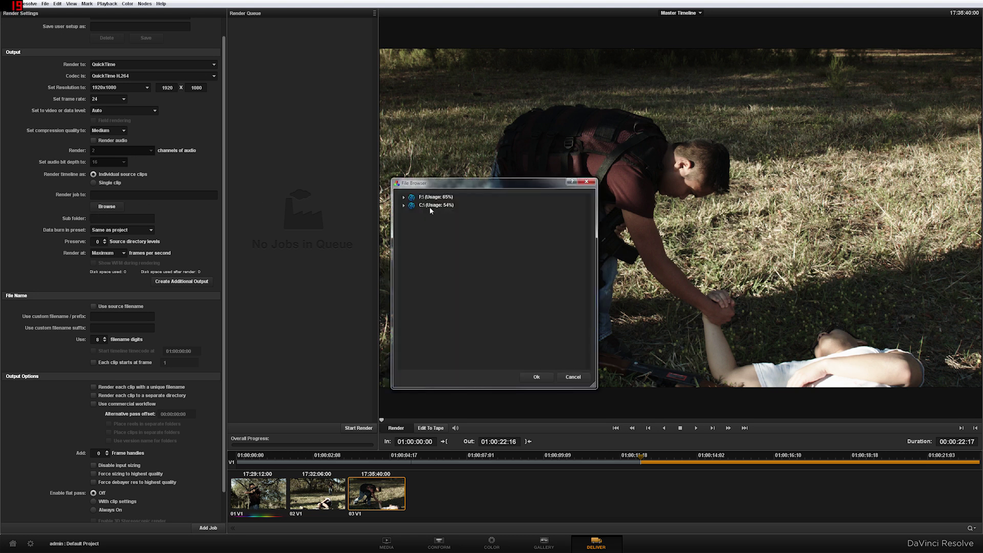
pyautogui.click(404, 197)
pyautogui.click(403, 198)
pyautogui.click(428, 205)
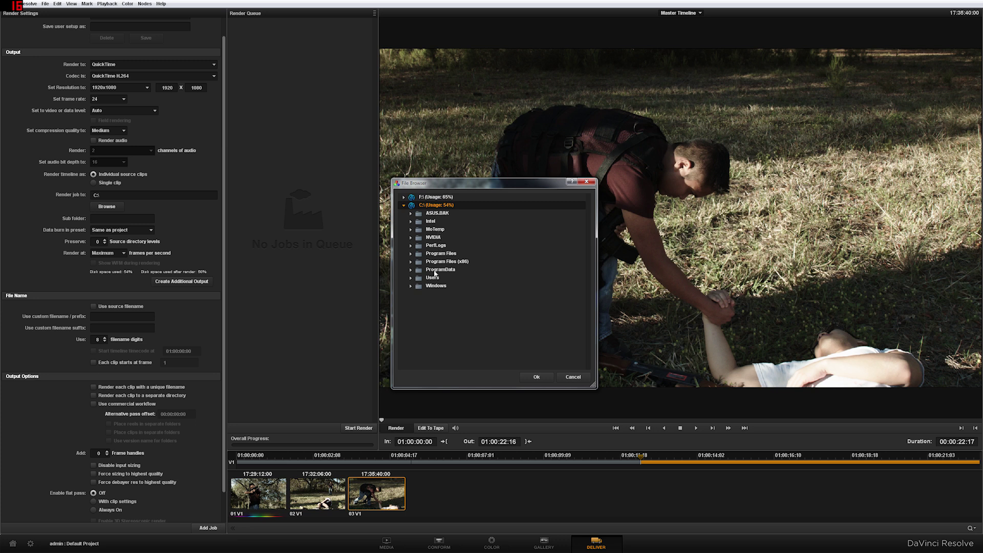
pyautogui.click(433, 277)
pyautogui.click(442, 294)
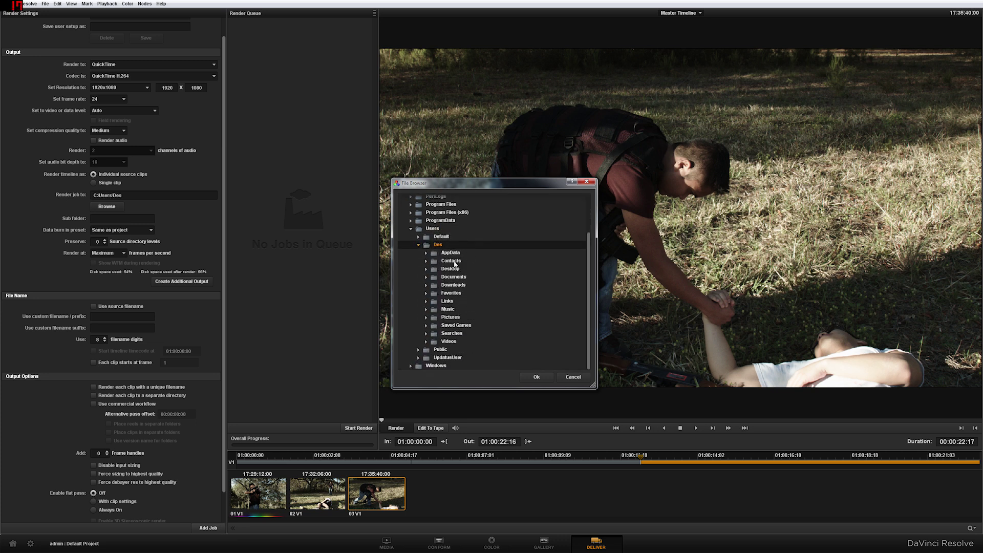
pyautogui.click(452, 270)
pyautogui.click(455, 276)
pyautogui.click(539, 380)
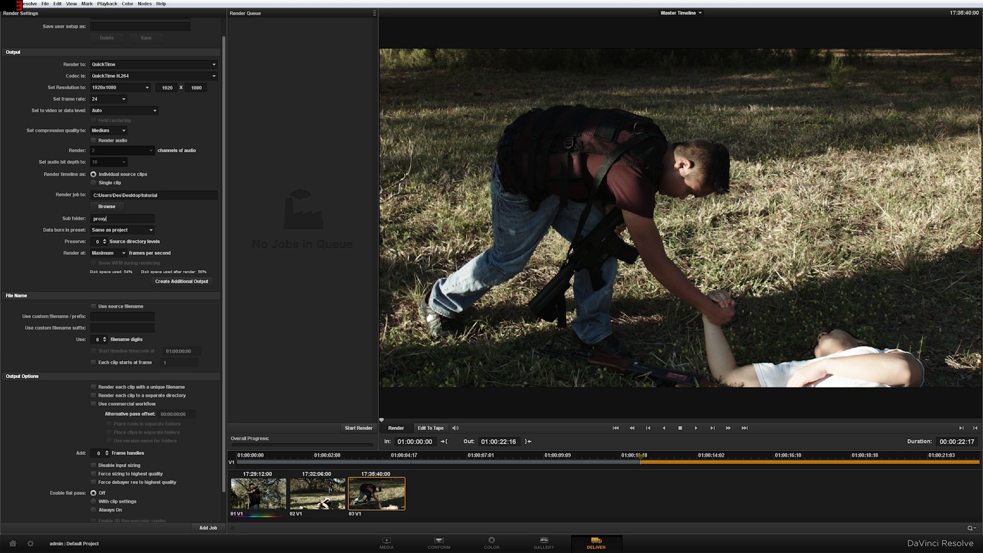
# Set the render sub folder to 'proxy'
pyautogui.scroll(-3, 225, 230)
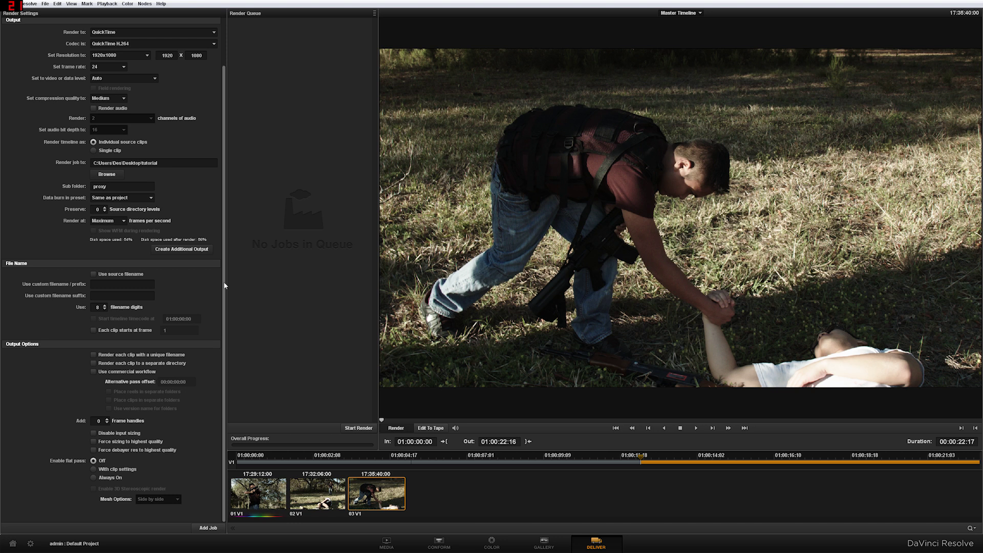
pyautogui.scroll(3, 225, 227)
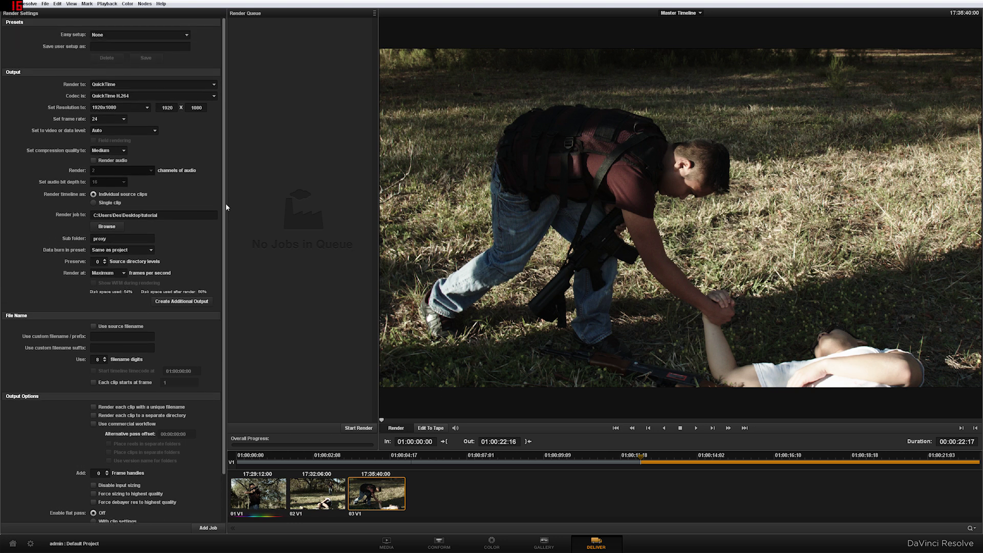
pyautogui.moveTo(228, 233); pyautogui.dragTo(227, 262)
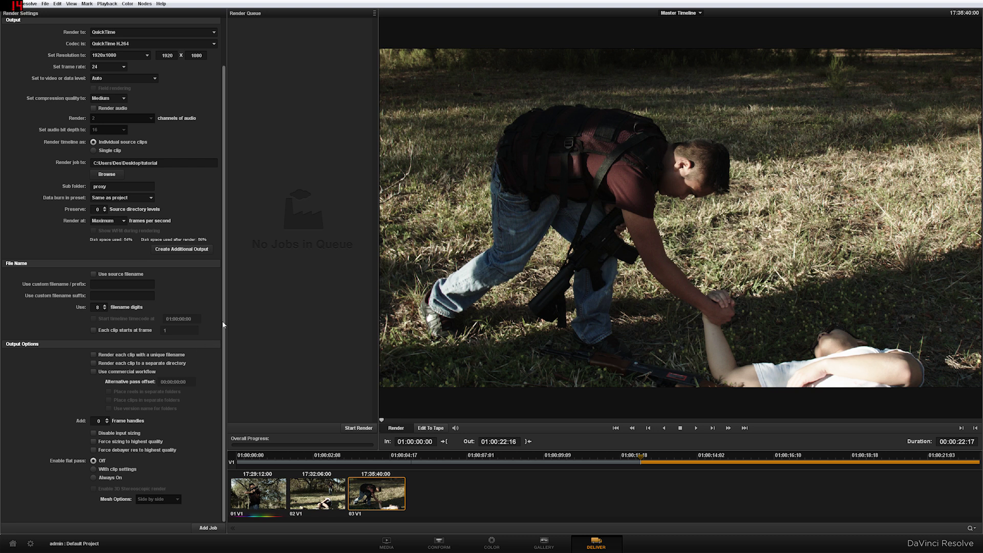
pyautogui.moveTo(223, 324); pyautogui.dragTo(225, 271)
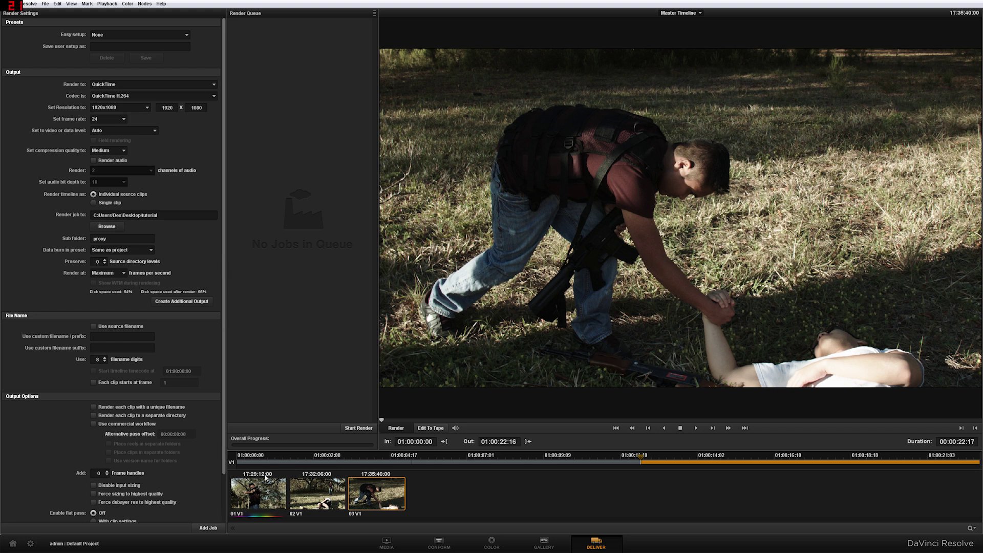
# Review clips 01 and 03 and scrub to the end of the timeline
pyautogui.click(246, 479)
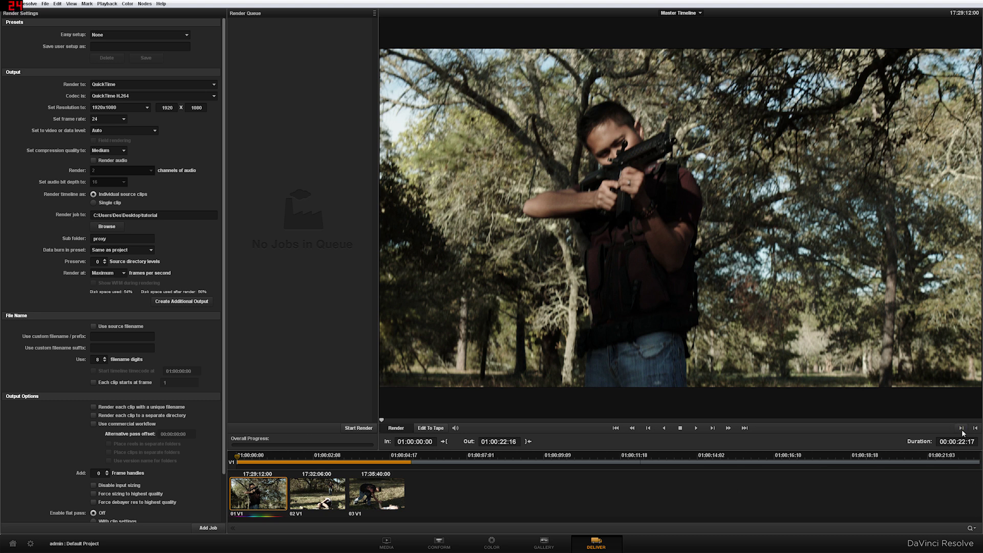
pyautogui.click(398, 493)
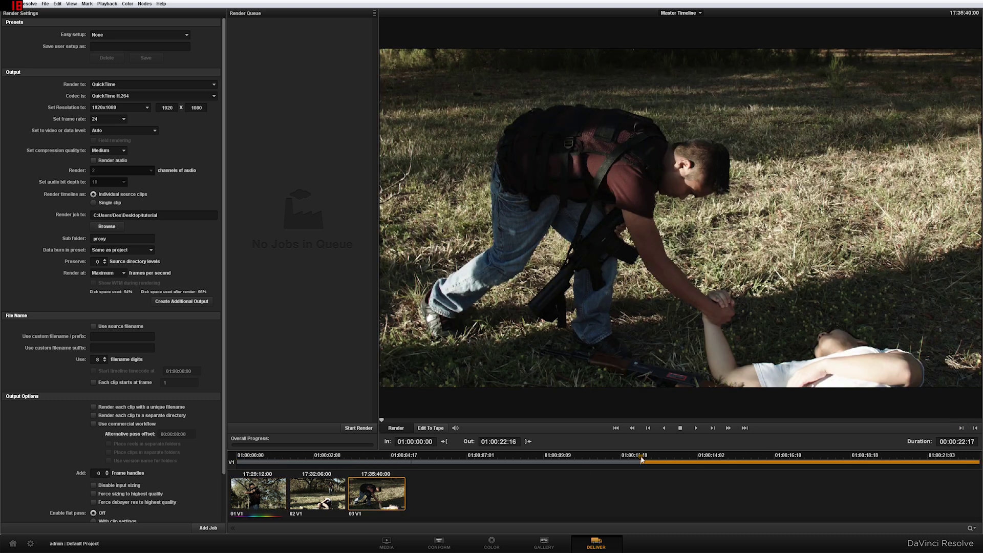
pyautogui.moveTo(641, 459); pyautogui.dragTo(979, 459)
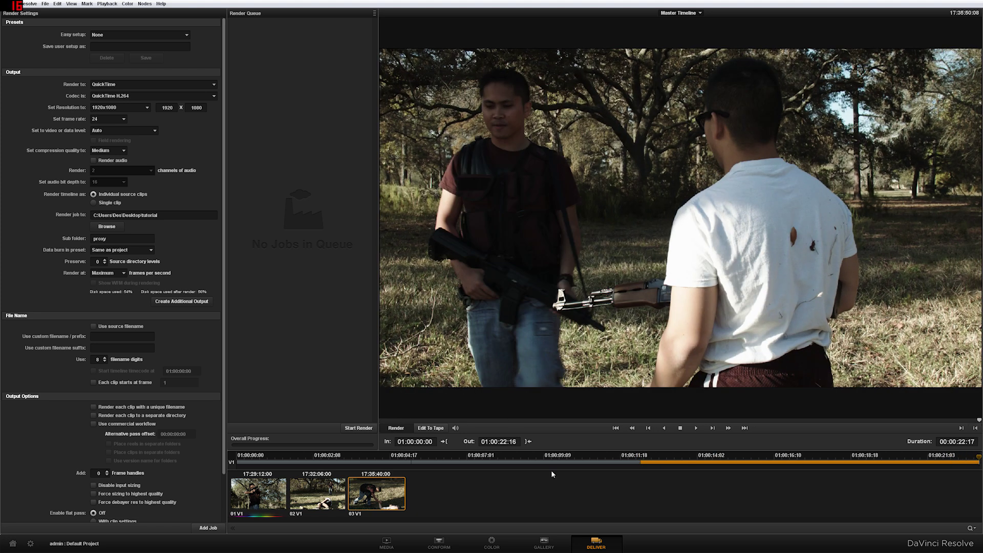
pyautogui.click(259, 483)
# Add the Master Timeline render to the queue and render it to 100%
pyautogui.click(208, 528)
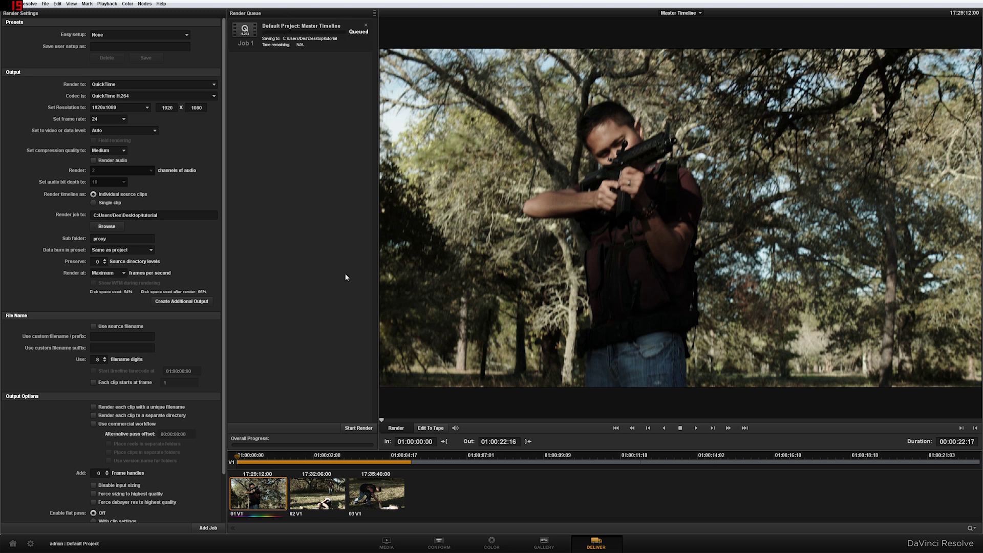
pyautogui.click(359, 428)
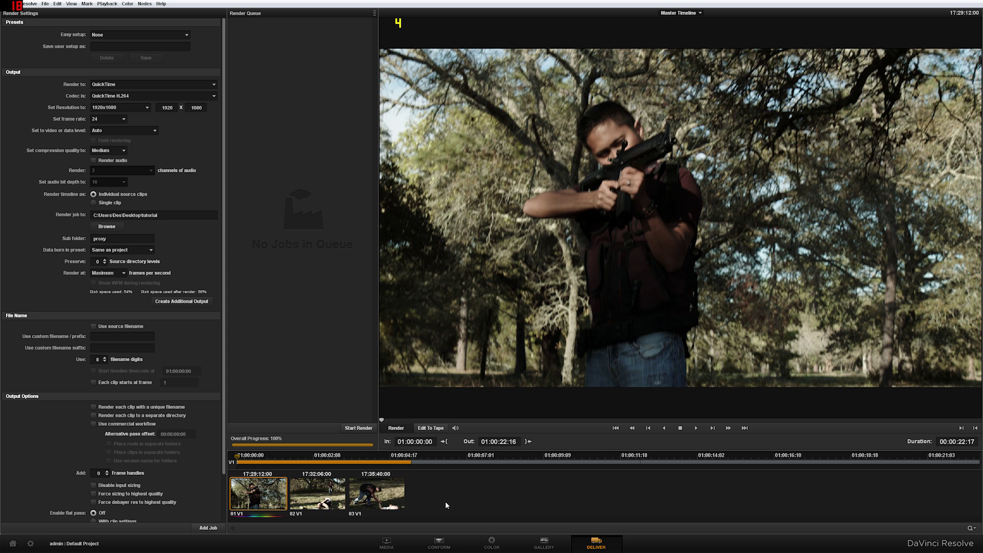
pyautogui.press('super')
# Import proxy clips 01510848.mov, 01515024.mov and 01520160.mov from Desktop\tutorial\proxy into Premiere
pyautogui.click(107, 548)
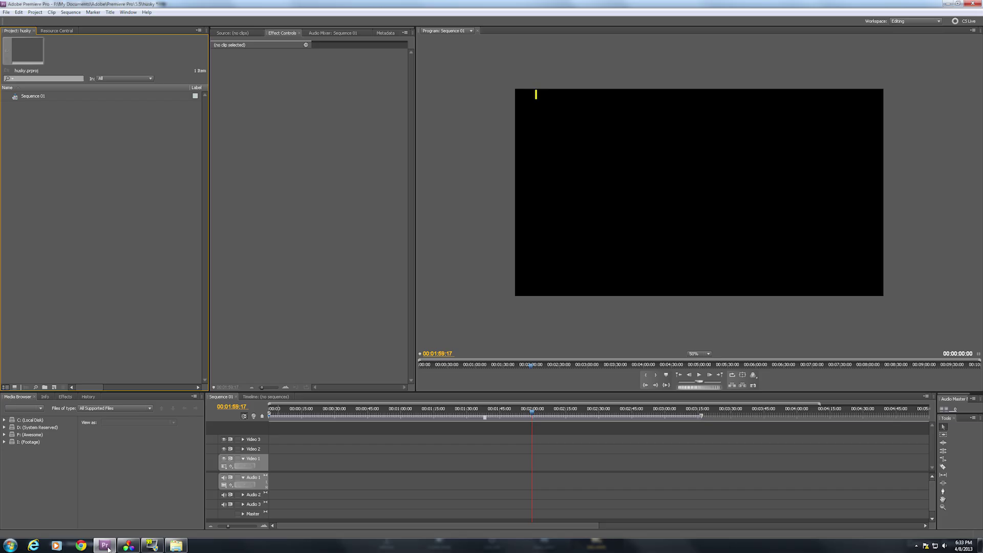
pyautogui.doubleClick(103, 204)
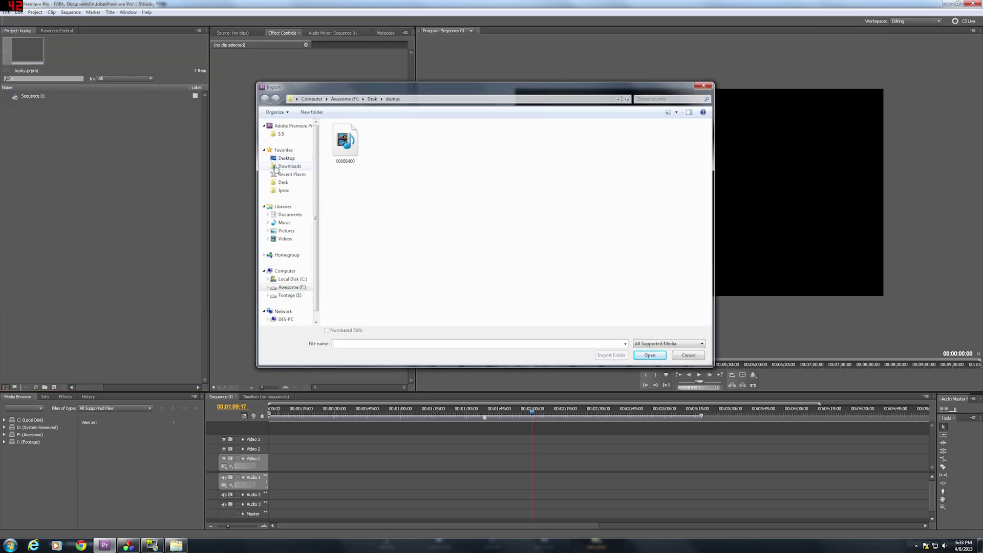
pyautogui.click(286, 159)
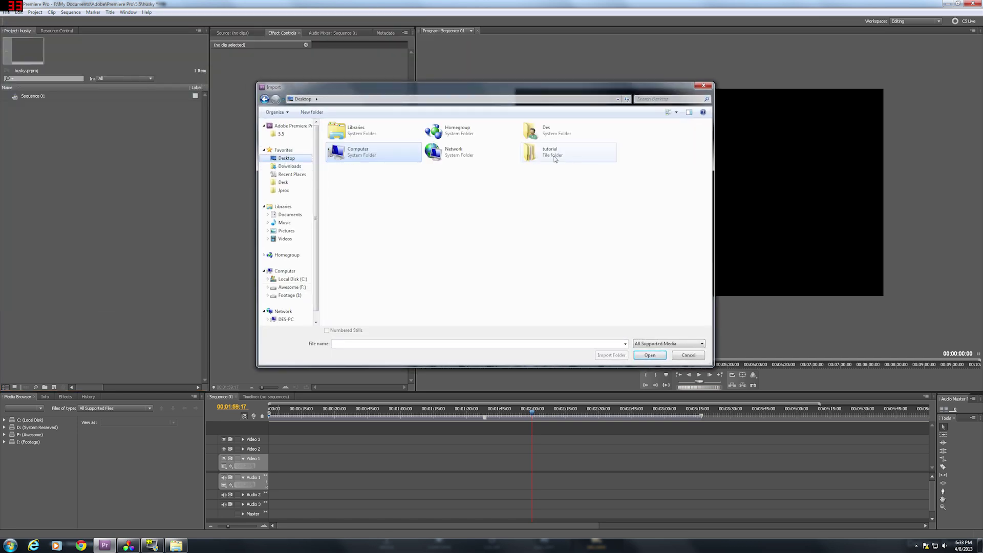
pyautogui.doubleClick(535, 151)
pyautogui.doubleClick(343, 135)
pyautogui.click(356, 144)
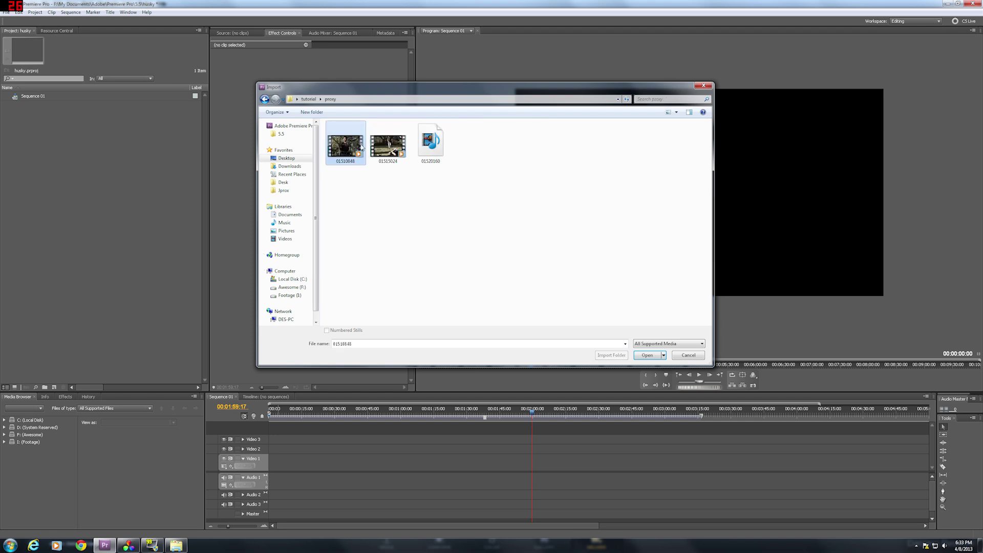
pyautogui.rightClick(351, 146)
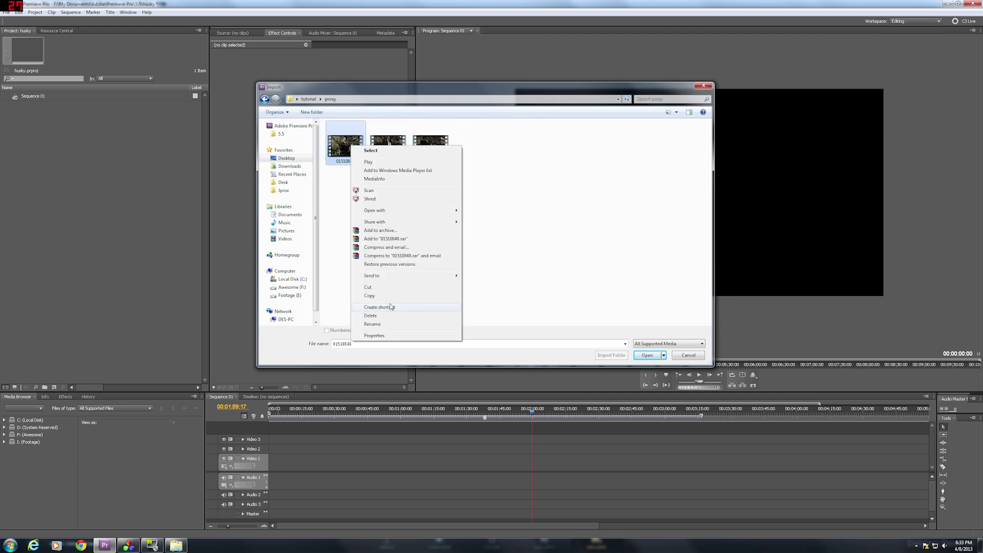
pyautogui.click(381, 336)
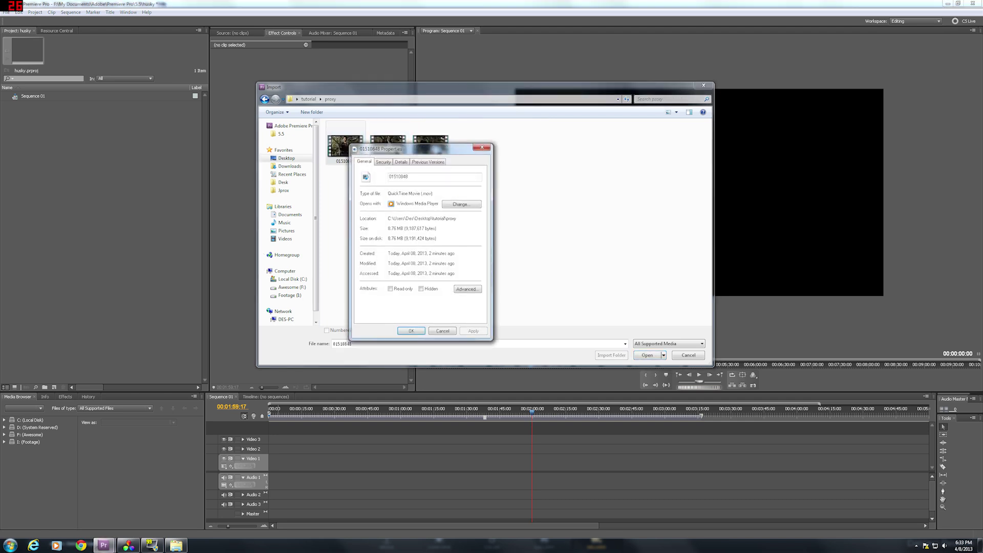
pyautogui.click(443, 331)
pyautogui.moveTo(445, 233); pyautogui.dragTo(323, 127)
pyautogui.click(646, 355)
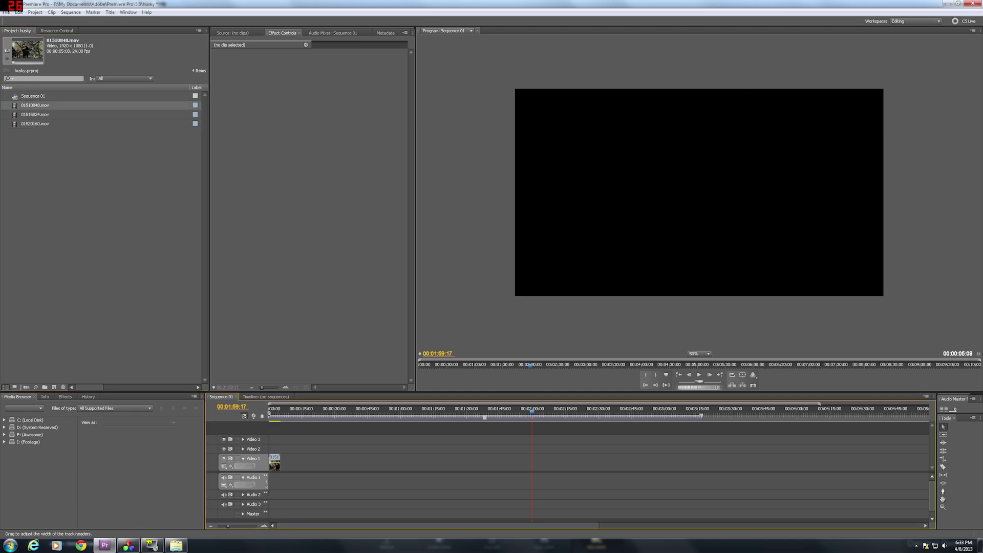
# Place 01515024.mov and 01520160.mov after the first clip on Video 1
pyautogui.click(264, 526)
pyautogui.click(265, 526)
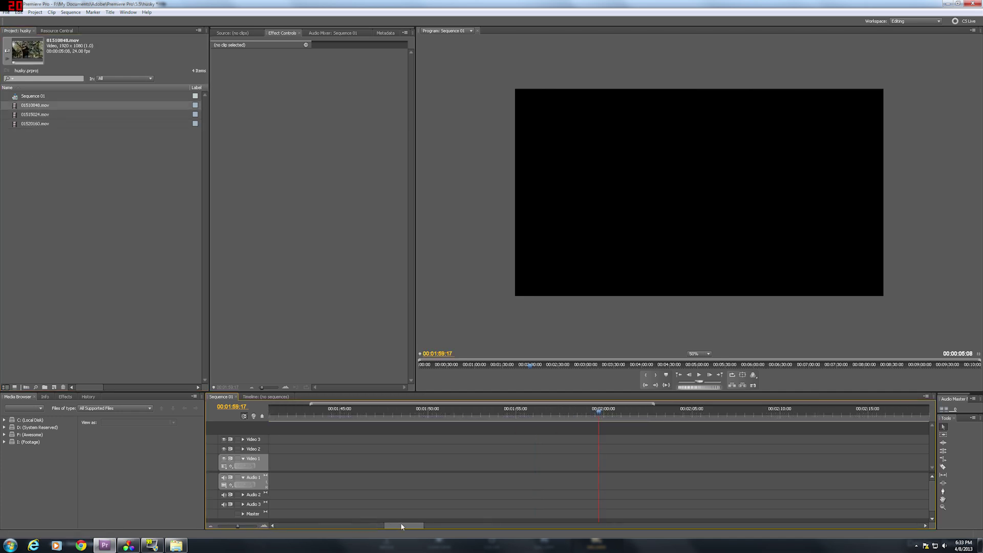
pyautogui.moveTo(405, 526); pyautogui.dragTo(246, 524)
pyautogui.moveTo(277, 416)
pyautogui.mouseDown()
pyautogui.moveTo(301, 418)
pyautogui.moveTo(269, 416)
pyautogui.mouseUp()
pyautogui.click(13, 117)
pyautogui.moveTo(13, 116); pyautogui.dragTo(374, 463)
pyautogui.moveTo(18, 127); pyautogui.dragTo(487, 463)
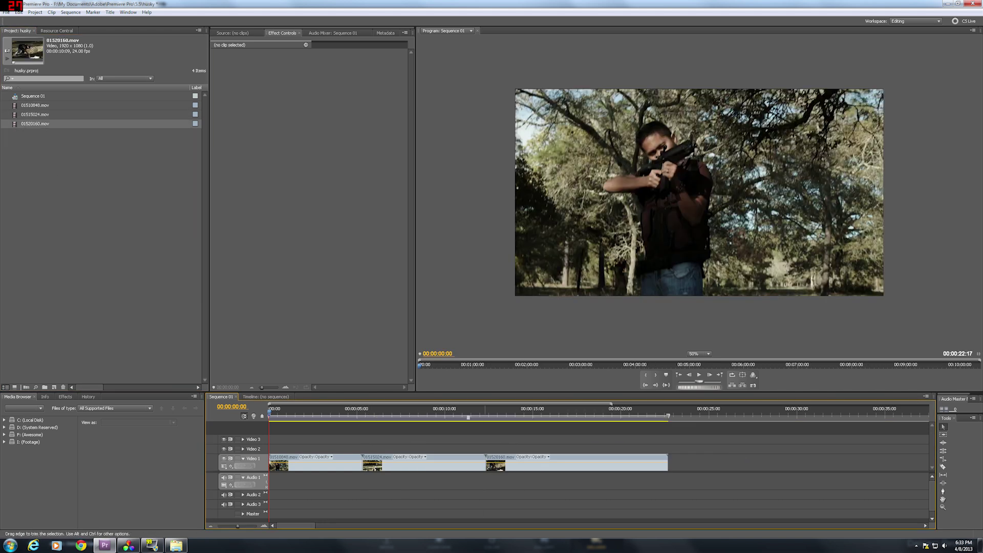
# Trim the end of 01510848.mov and slide the second clip up against it
pyautogui.click(210, 526)
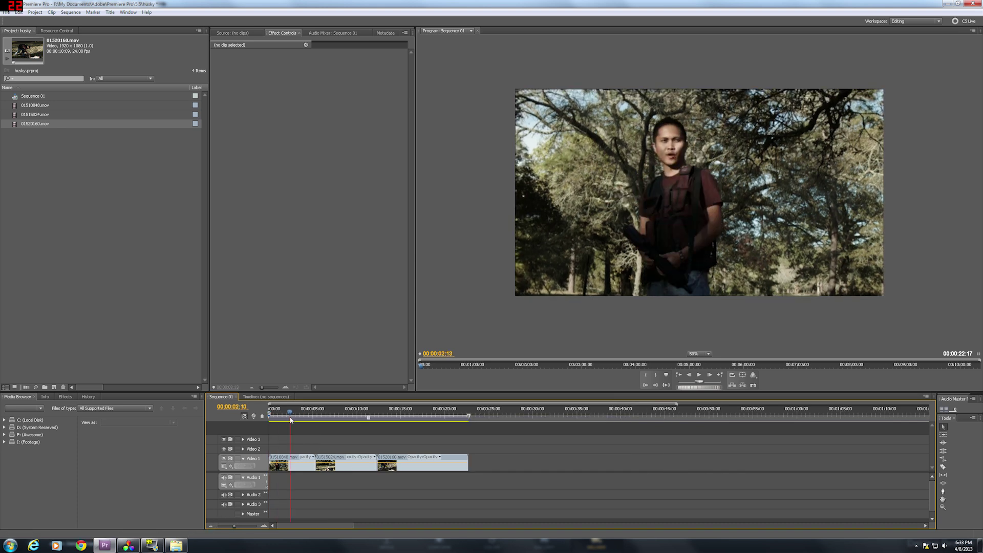
pyautogui.click(273, 420)
pyautogui.moveTo(273, 421); pyautogui.dragTo(309, 424)
pyautogui.click(314, 466)
pyautogui.moveTo(314, 463); pyautogui.dragTo(320, 461)
pyautogui.moveTo(310, 416); pyautogui.dragTo(343, 416)
# Shorten the second and third clips and close the gap so the sequence ends at 00:00:13:19
pyautogui.moveTo(369, 464)
pyautogui.mouseDown()
pyautogui.moveTo(349, 464)
pyautogui.moveTo(359, 464)
pyautogui.mouseUp()
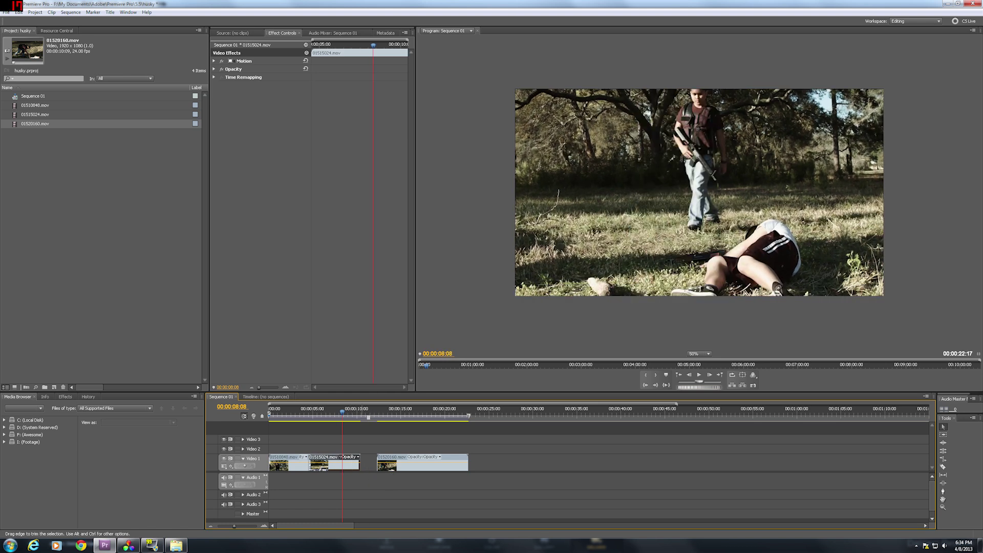
pyautogui.moveTo(342, 416); pyautogui.dragTo(379, 420)
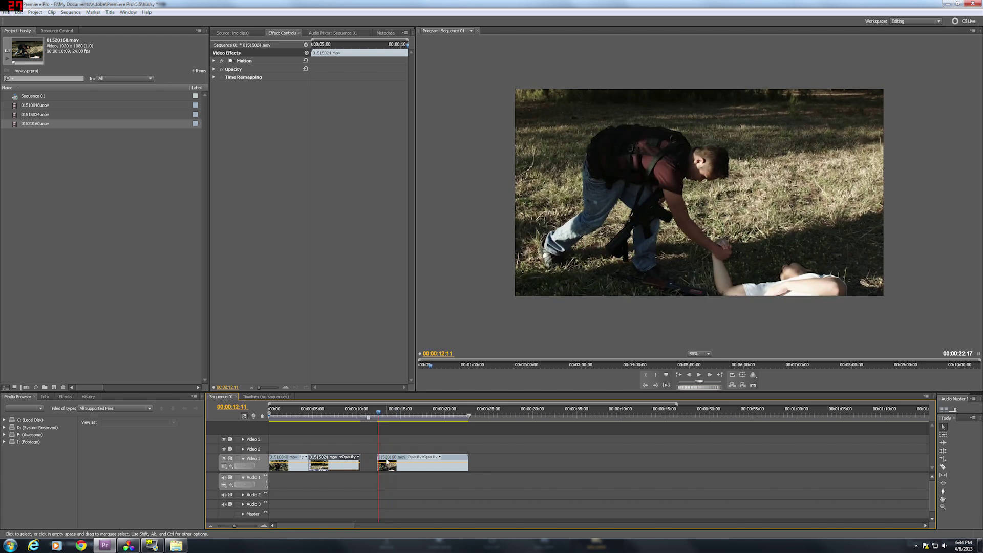
pyautogui.moveTo(387, 462); pyautogui.dragTo(370, 463)
pyautogui.click(353, 419)
pyautogui.moveTo(354, 418); pyautogui.dragTo(391, 420)
pyautogui.moveTo(451, 463); pyautogui.dragTo(389, 462)
pyautogui.moveTo(315, 418); pyautogui.dragTo(265, 429)
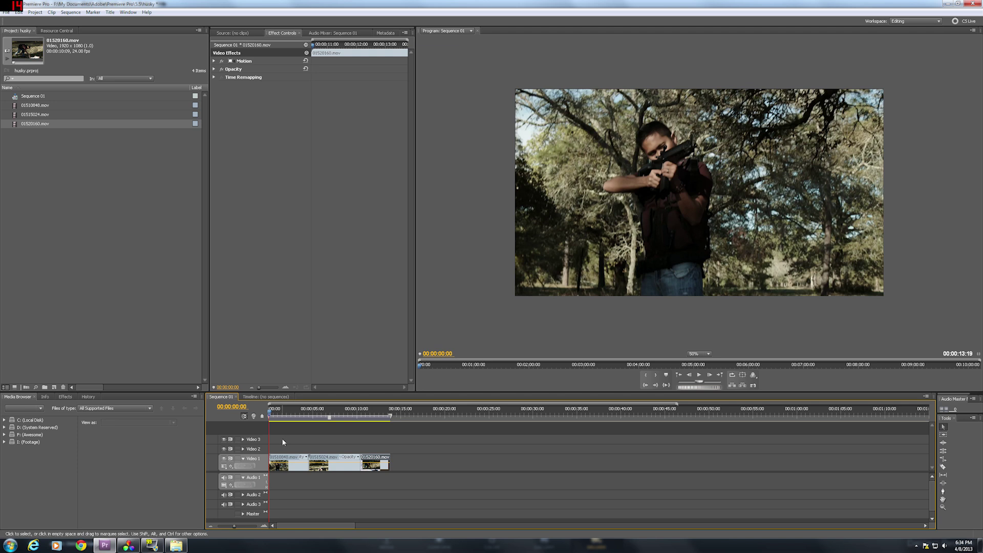
# Save the project and export Sequence 01 as Final Cut Pro XML 'ben' in the tutorial folder
pyautogui.click(281, 439)
pyautogui.hotkey('ctrl', 's')
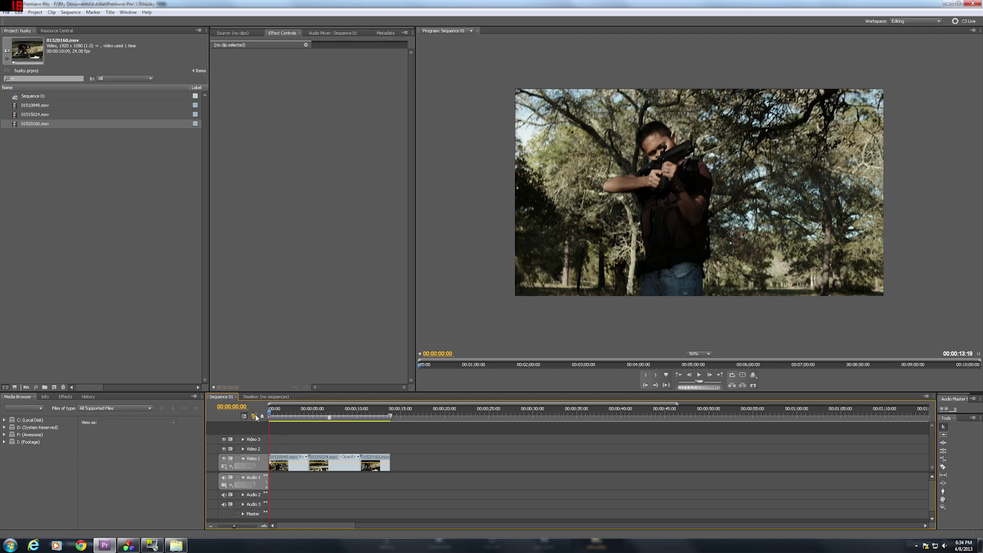
pyautogui.click(14, 98)
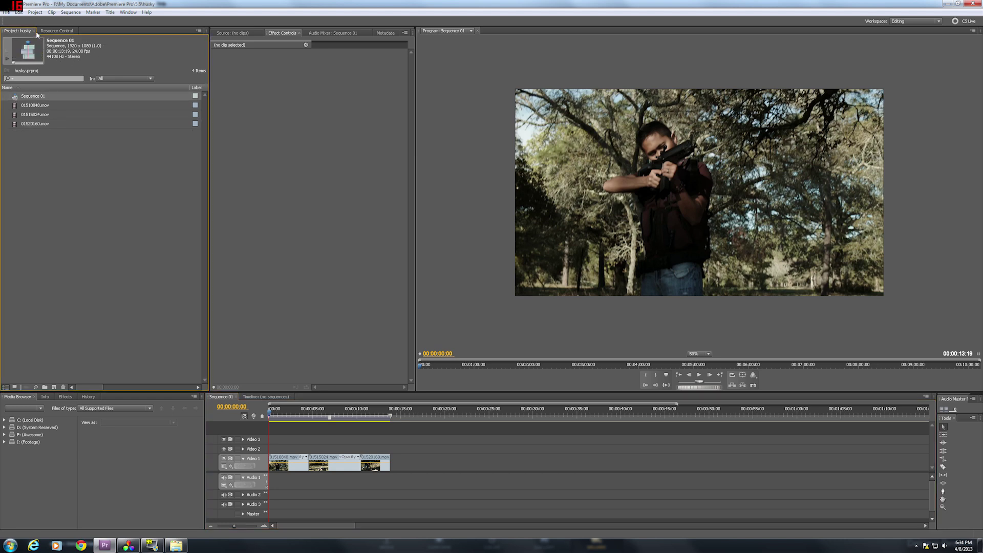
pyautogui.click(7, 13)
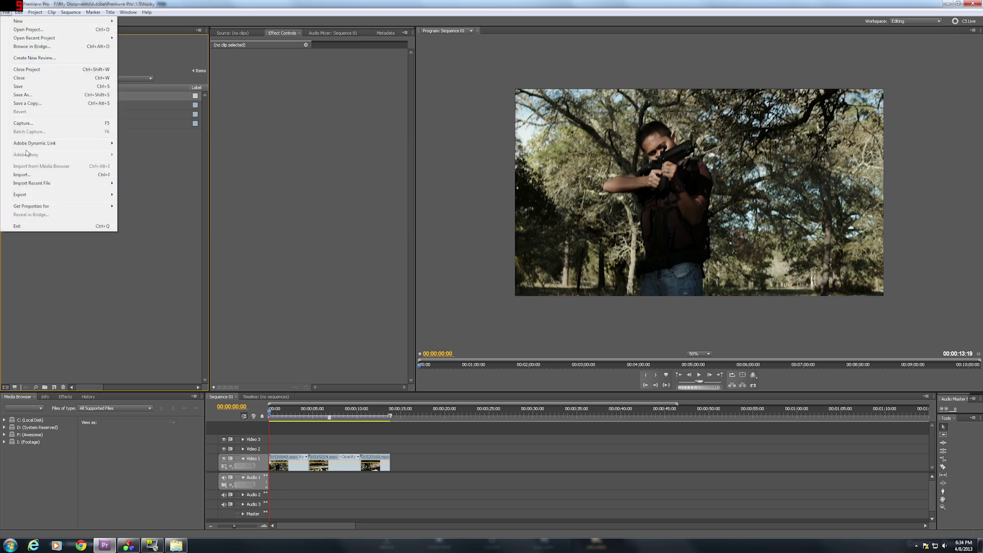
pyautogui.moveTo(22, 194)
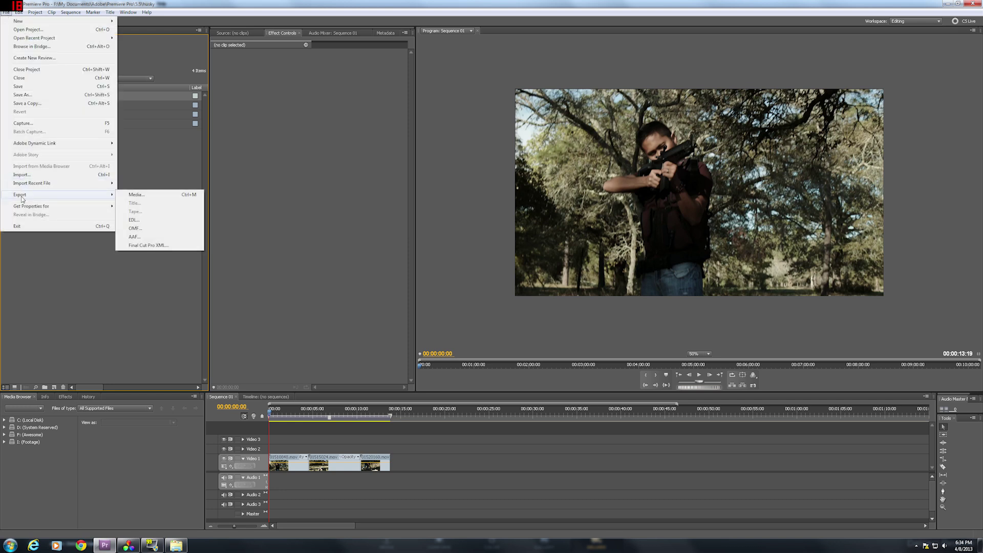
pyautogui.click(150, 245)
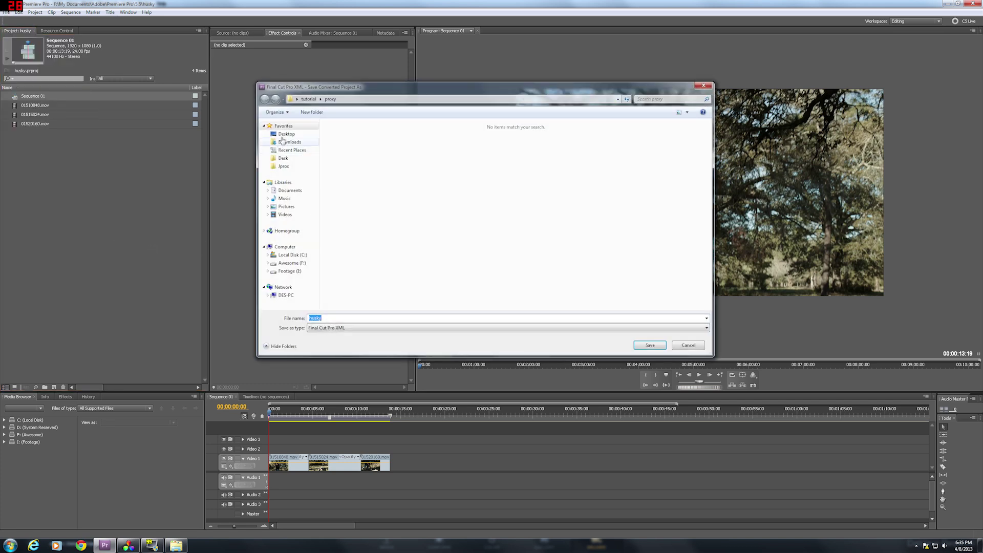
pyautogui.doubleClick(536, 153)
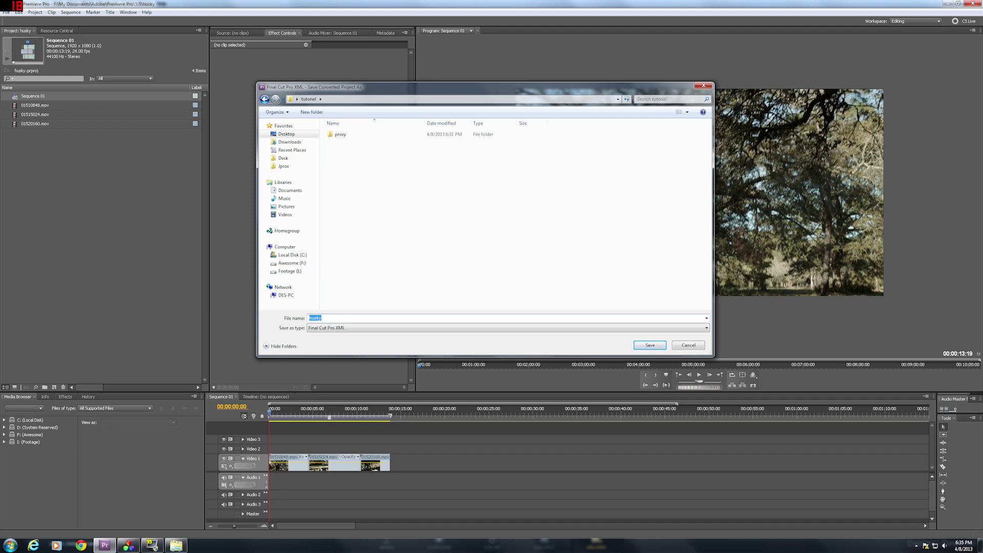
pyautogui.write('ben')
pyautogui.press('Return')
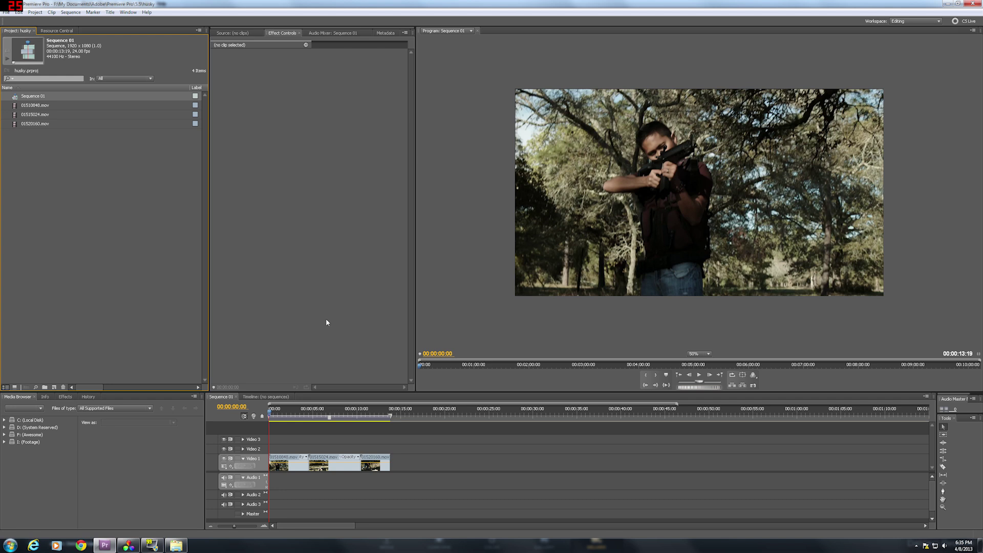
# On Resolve's Conform page, import Desktop\tutorial\ben.xml with source-clip auto-import turned off
pyautogui.click(128, 546)
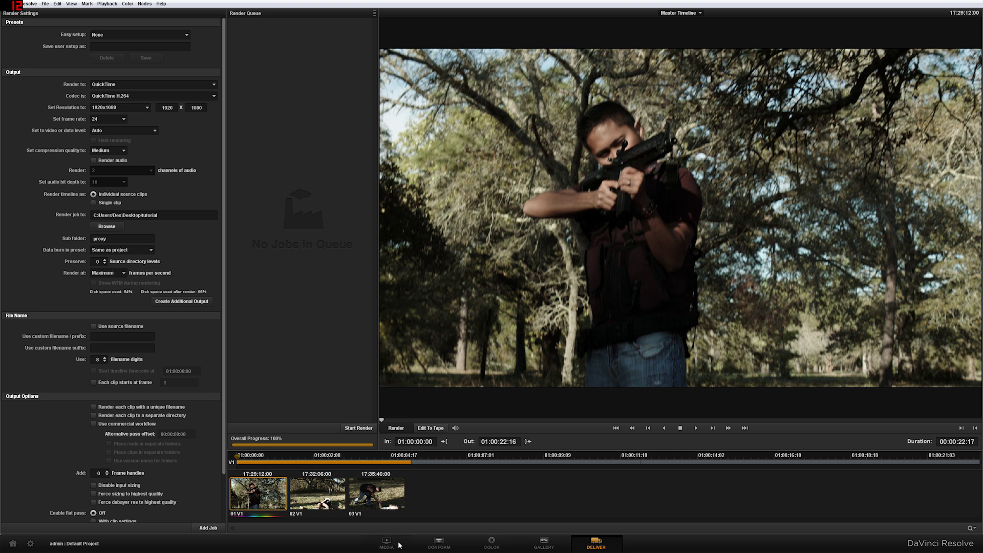
pyautogui.click(438, 544)
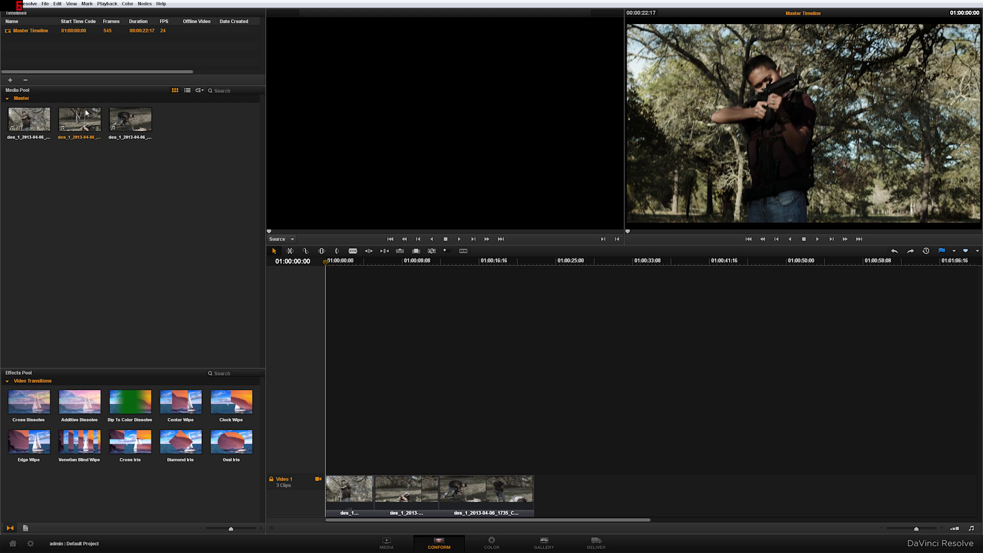
pyautogui.click(45, 3)
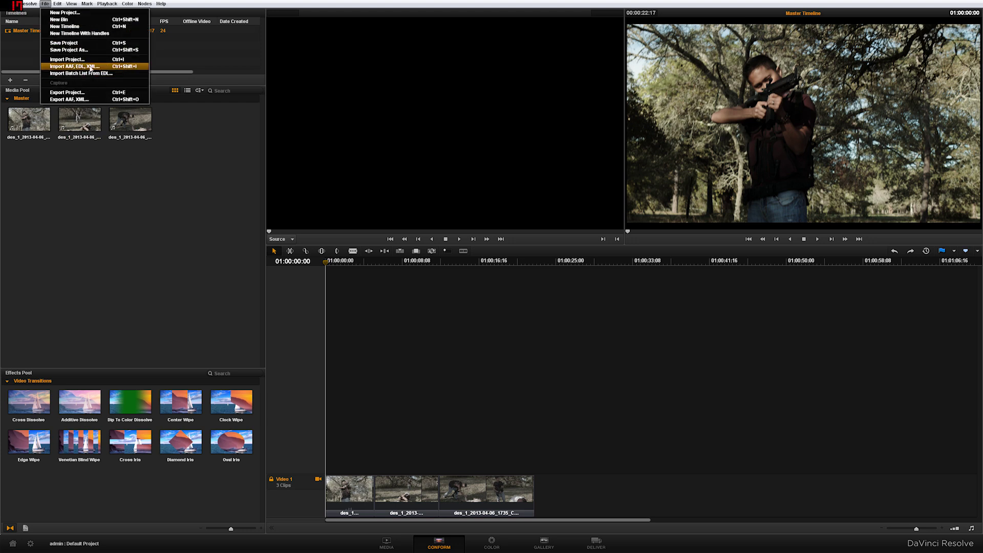
pyautogui.click(90, 67)
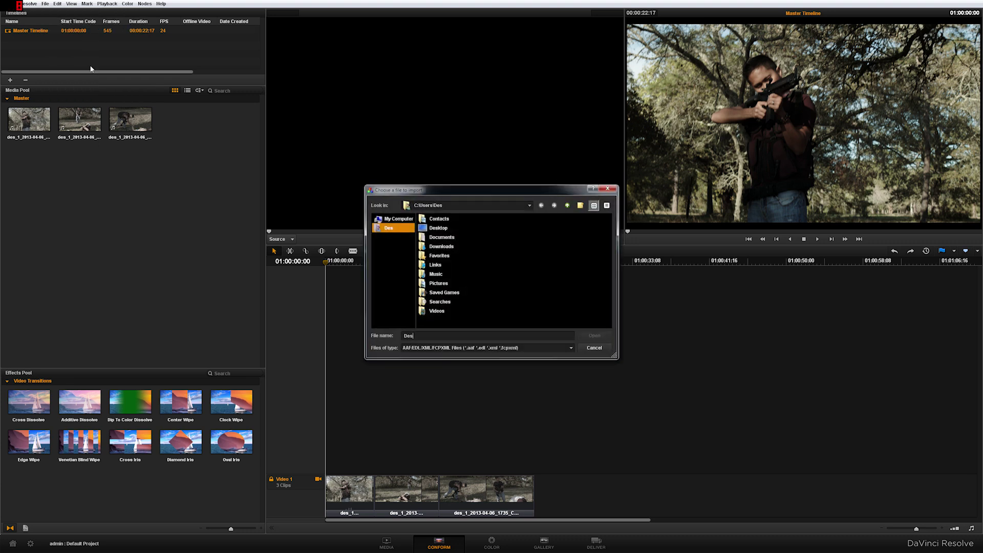
pyautogui.doubleClick(431, 230)
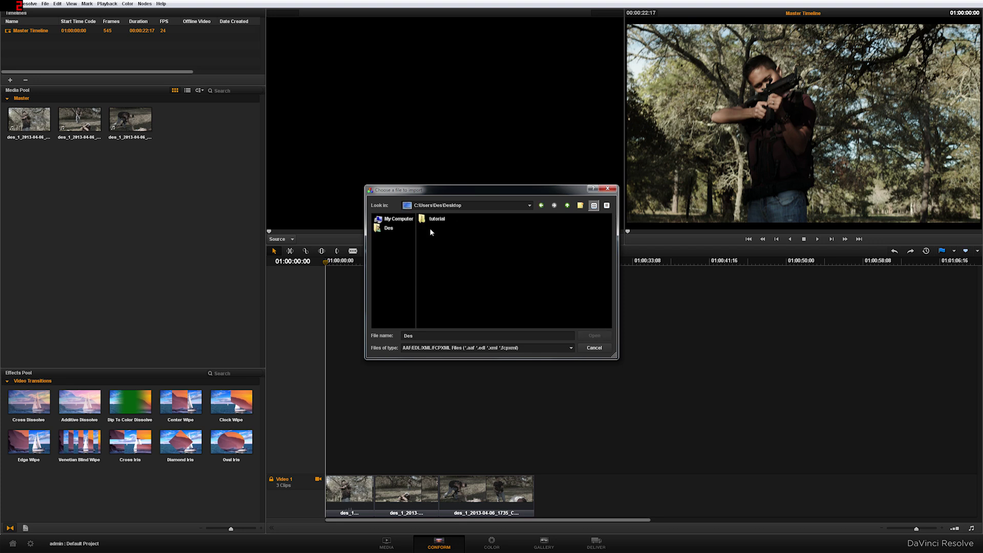
pyautogui.doubleClick(439, 221)
pyautogui.doubleClick(440, 228)
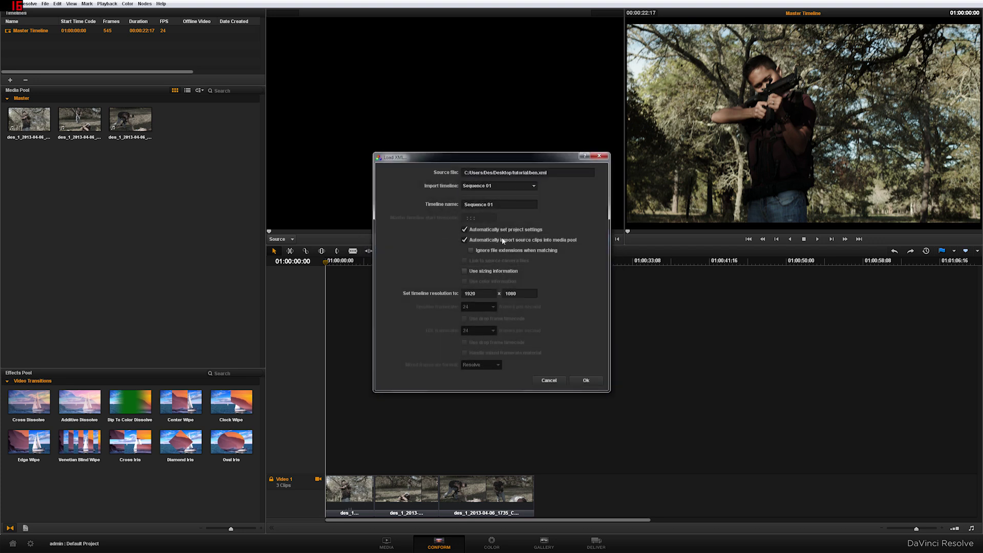
pyautogui.moveTo(495, 161); pyautogui.dragTo(532, 164)
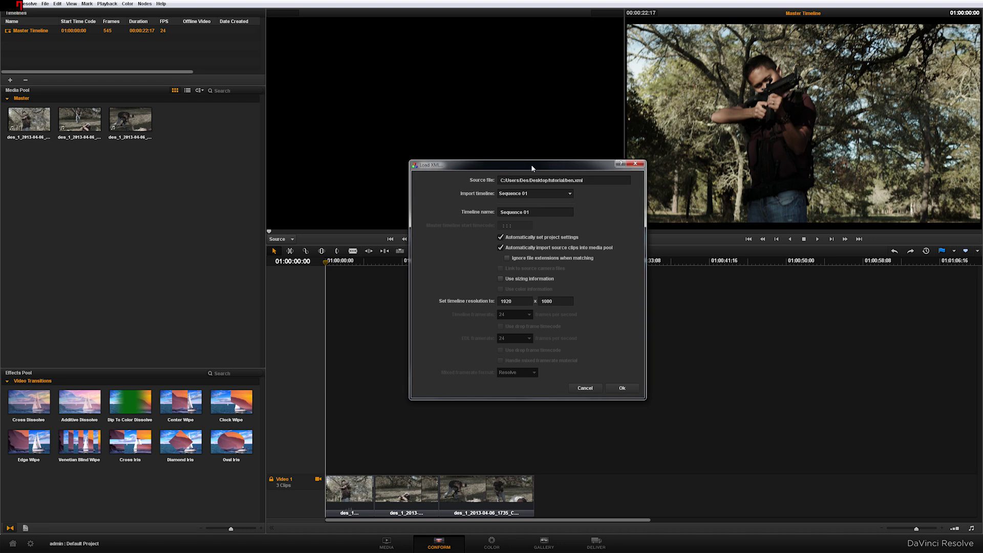
pyautogui.click(501, 248)
pyautogui.click(622, 389)
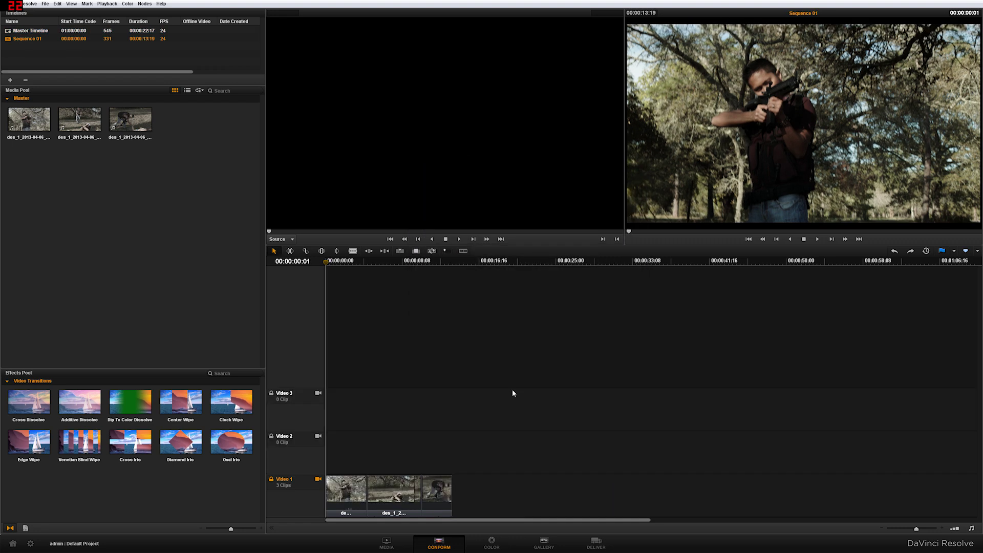
pyautogui.click(10, 37)
pyautogui.click(9, 41)
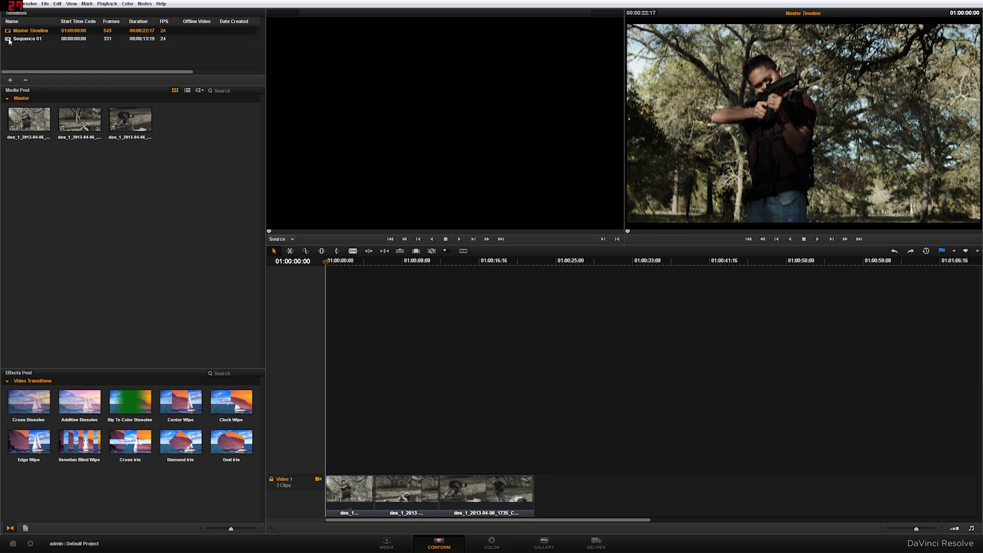
pyautogui.click(9, 40)
pyautogui.moveTo(333, 263); pyautogui.dragTo(390, 289)
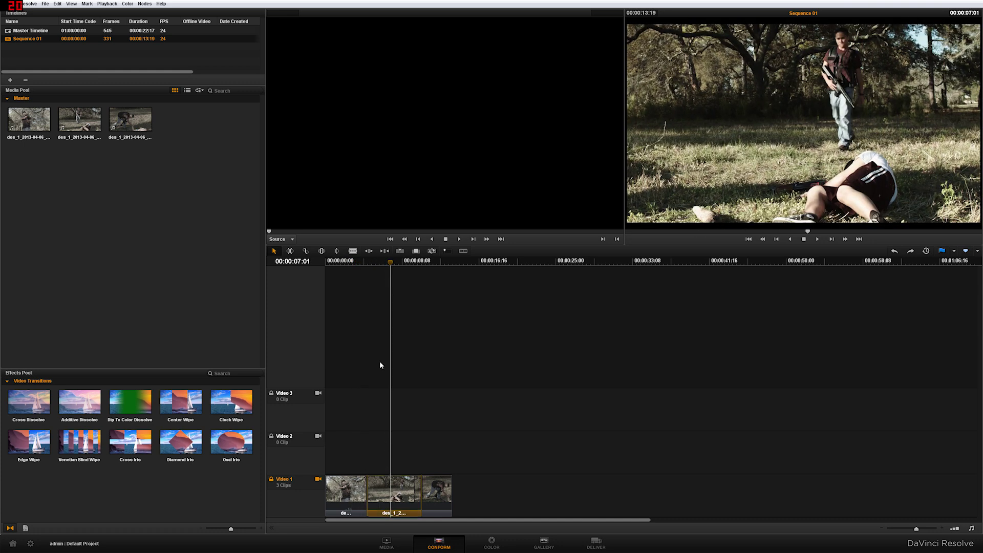
pyautogui.hotkey('shift', 'Left')
pyautogui.hotkey('shift', 'Left')
pyautogui.hotkey('shift', 'Left')
pyautogui.hotkey('shift', 'Left')
pyautogui.click(515, 548)
pyautogui.press('Down')
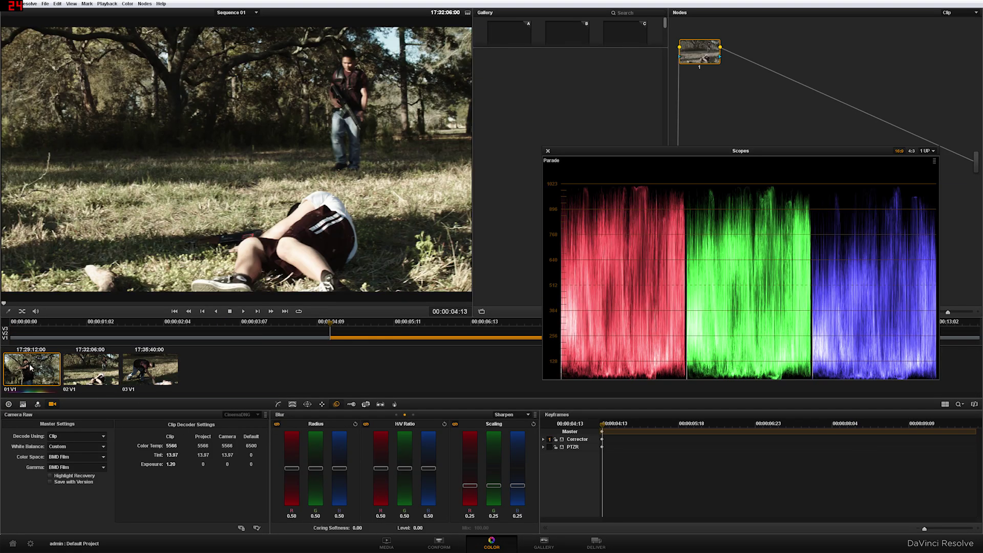
pyautogui.press('Up')
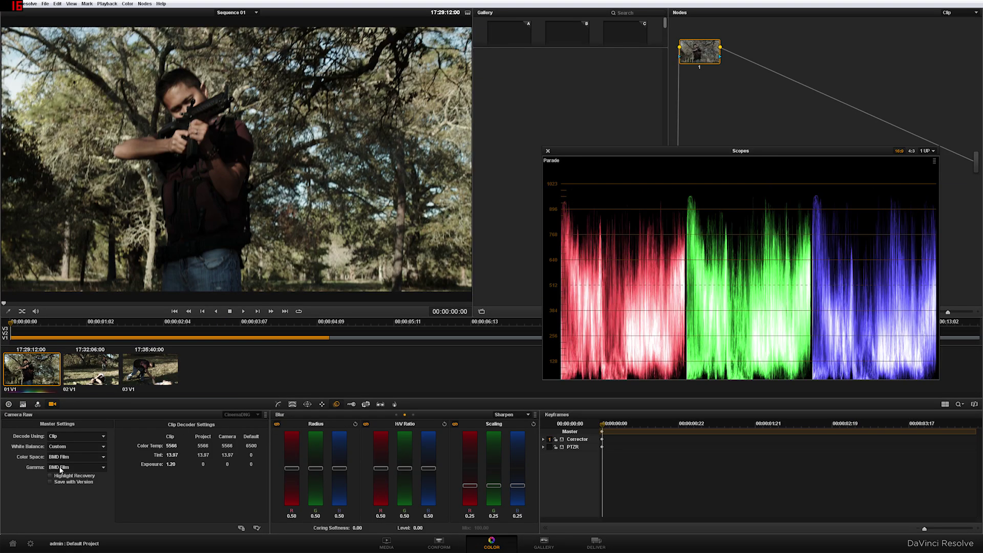
pyautogui.click(22, 404)
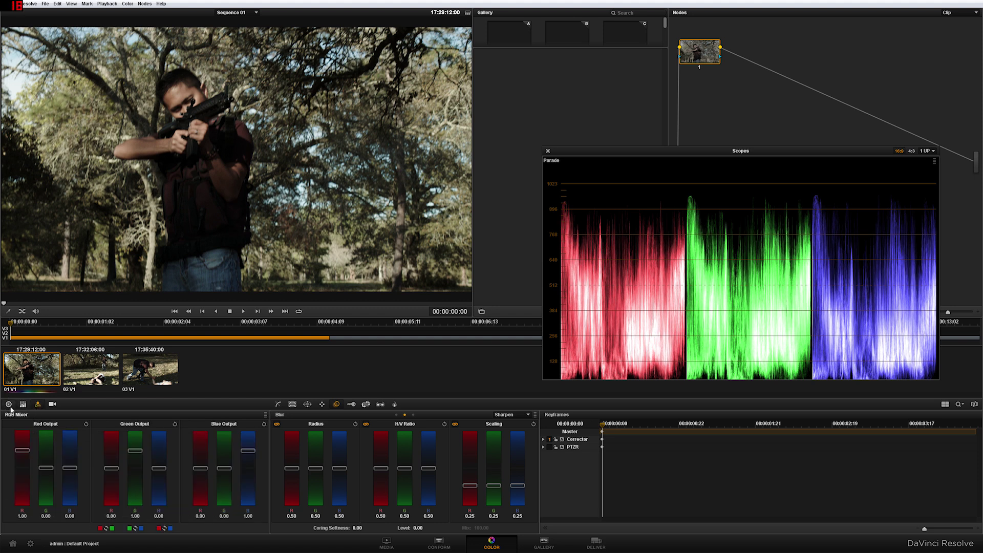
pyautogui.click(9, 406)
pyautogui.moveTo(46, 467); pyautogui.dragTo(55, 478)
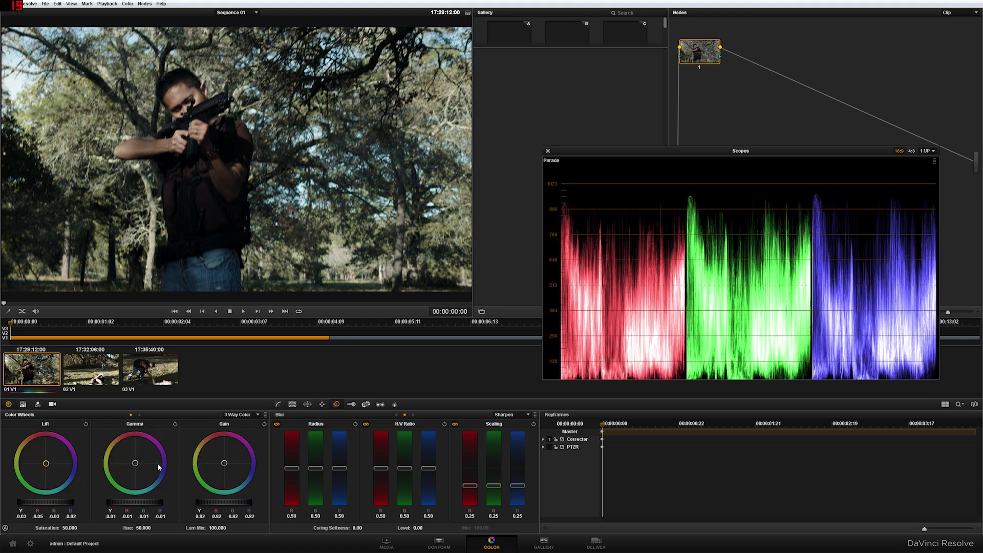
pyautogui.click(240, 414)
pyautogui.click(239, 429)
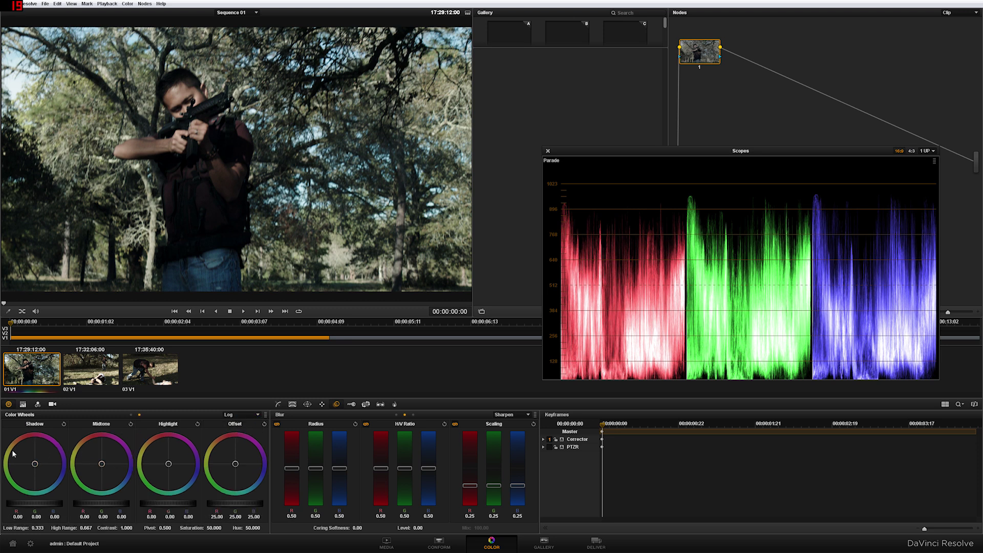
pyautogui.moveTo(38, 468); pyautogui.dragTo(47, 480)
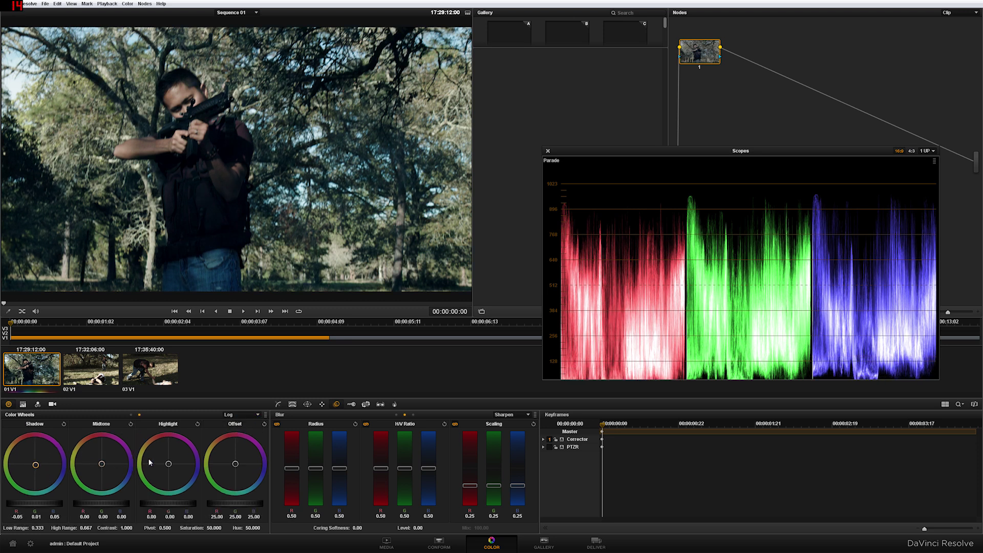
pyautogui.moveTo(155, 464); pyautogui.dragTo(154, 452)
pyautogui.moveTo(126, 528); pyautogui.dragTo(126, 529)
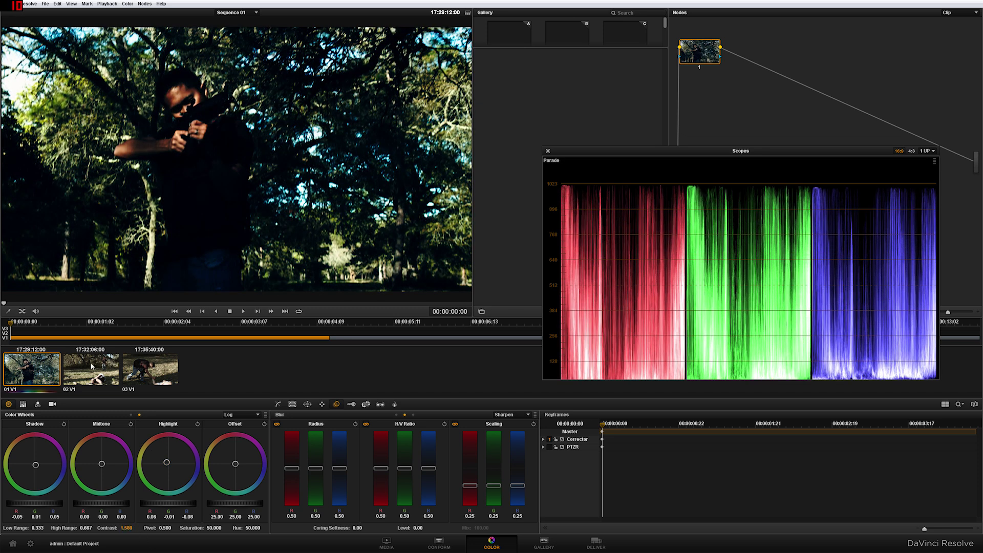
pyautogui.click(123, 305)
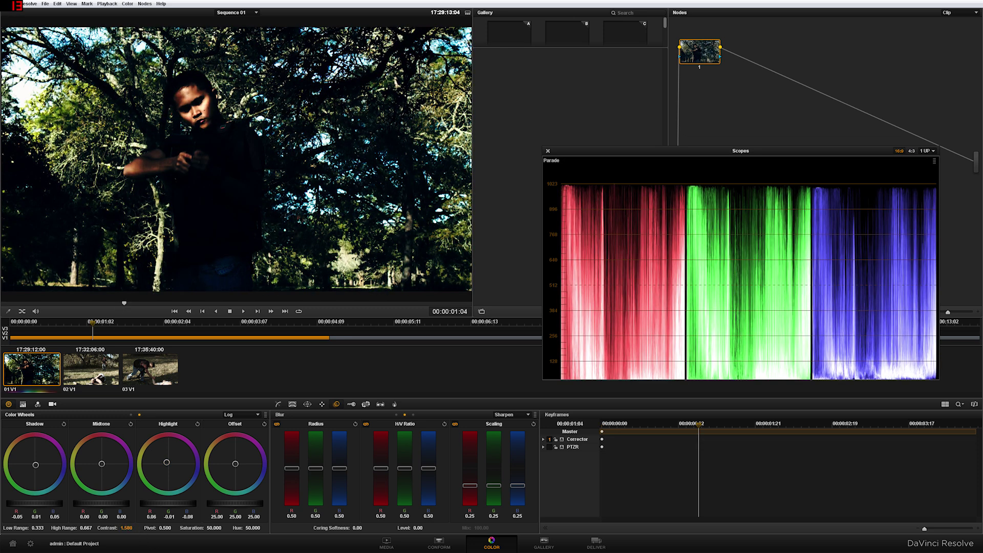
pyautogui.click(198, 323)
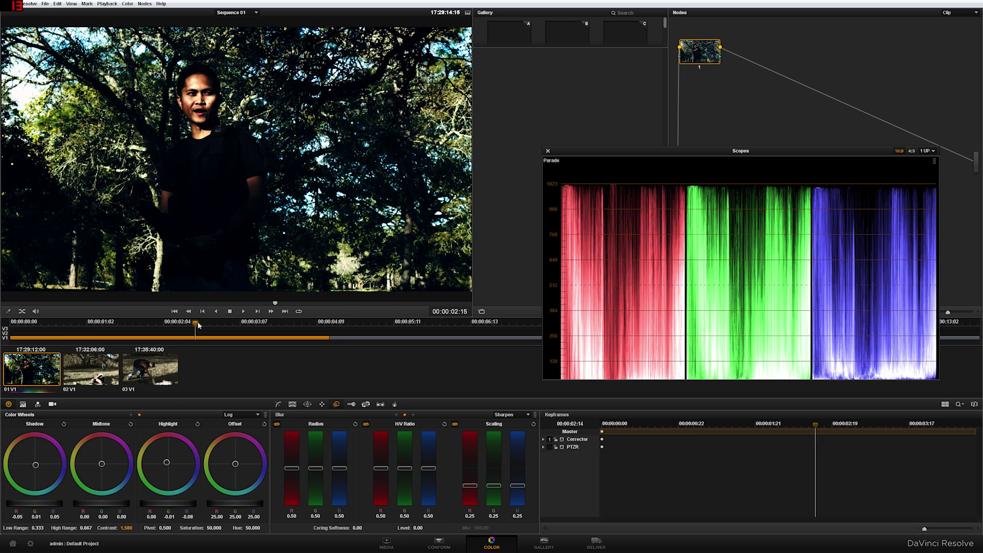
pyautogui.moveTo(199, 326); pyautogui.dragTo(235, 330)
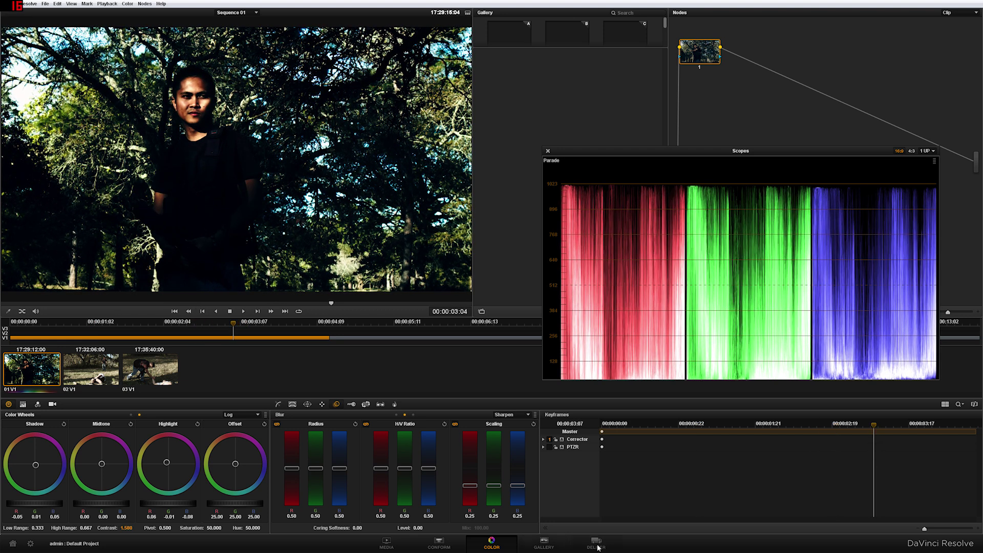
pyautogui.click(136, 375)
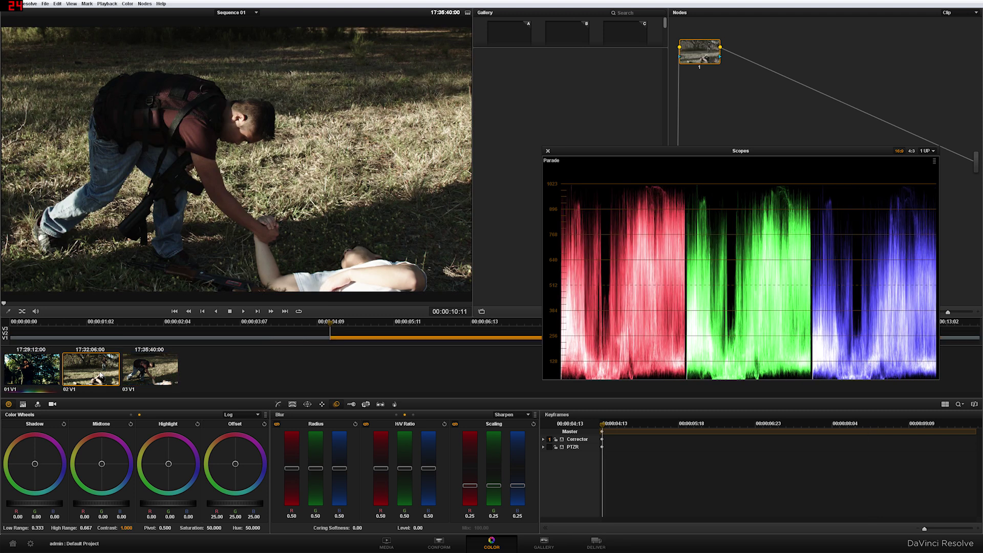
pyautogui.click(66, 369)
pyautogui.click(51, 370)
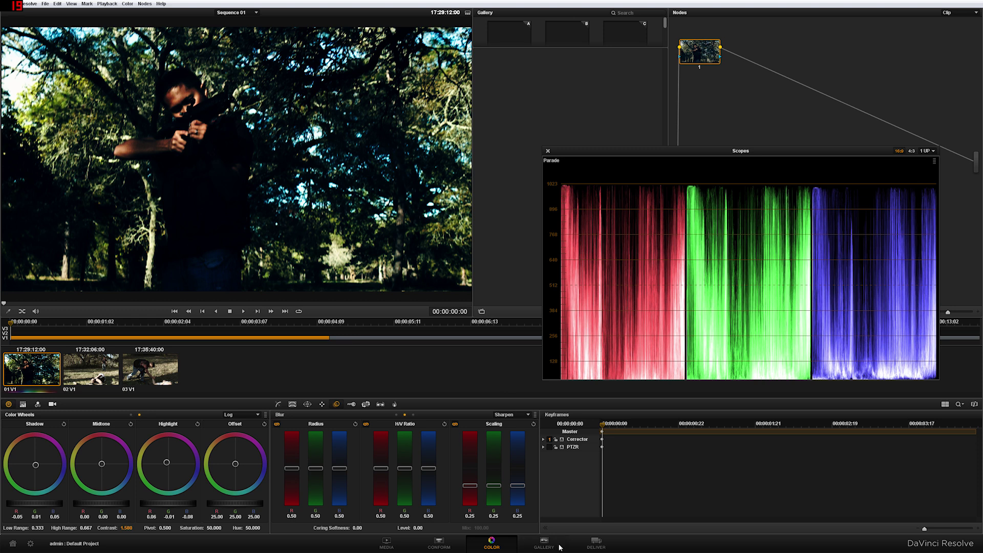
# On the Deliver page, apply the Final Cut Pro XML Round-Trip render preset
pyautogui.click(593, 543)
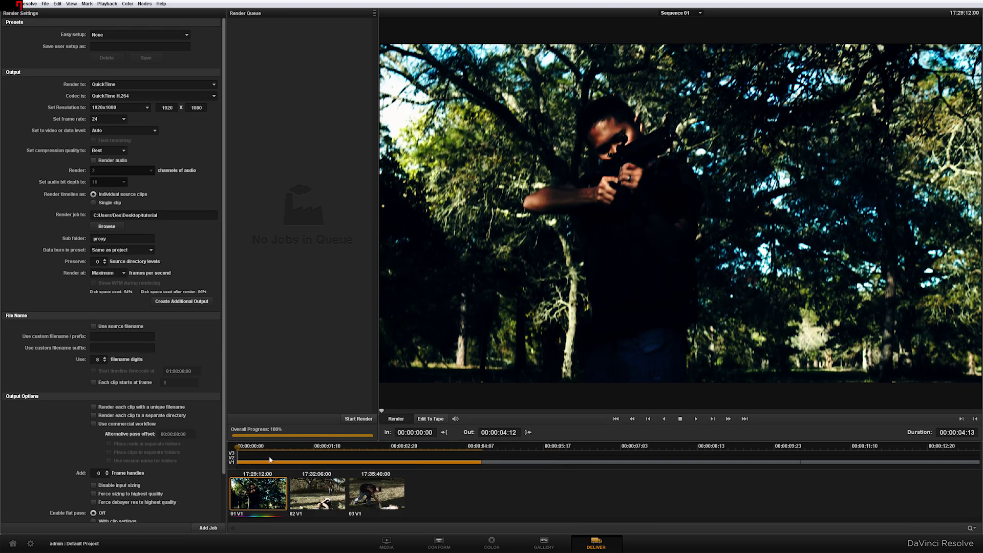
pyautogui.moveTo(239, 454)
pyautogui.mouseDown()
pyautogui.moveTo(253, 453)
pyautogui.moveTo(220, 448)
pyautogui.moveTo(235, 450)
pyautogui.mouseUp()
pyautogui.click(108, 34)
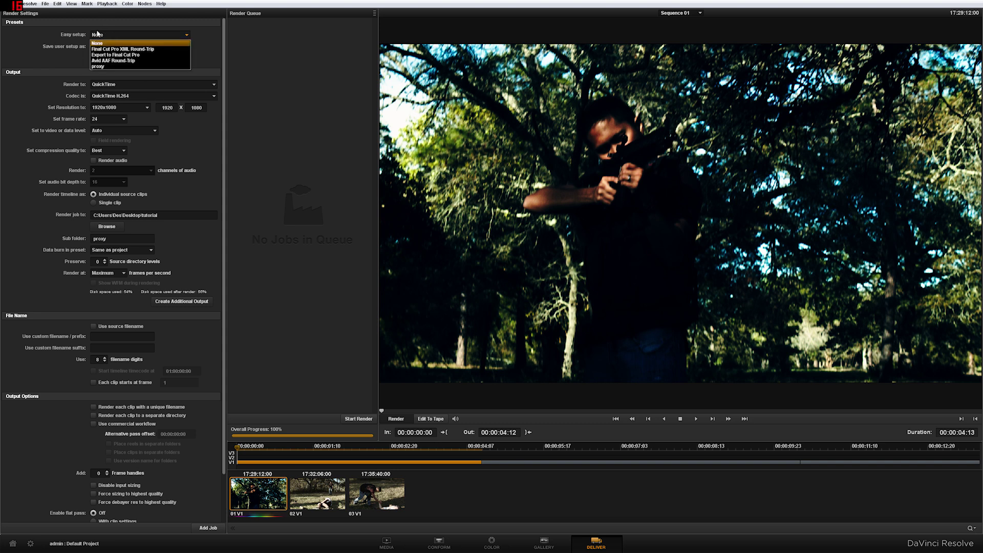
pyautogui.click(103, 34)
pyautogui.click(103, 34)
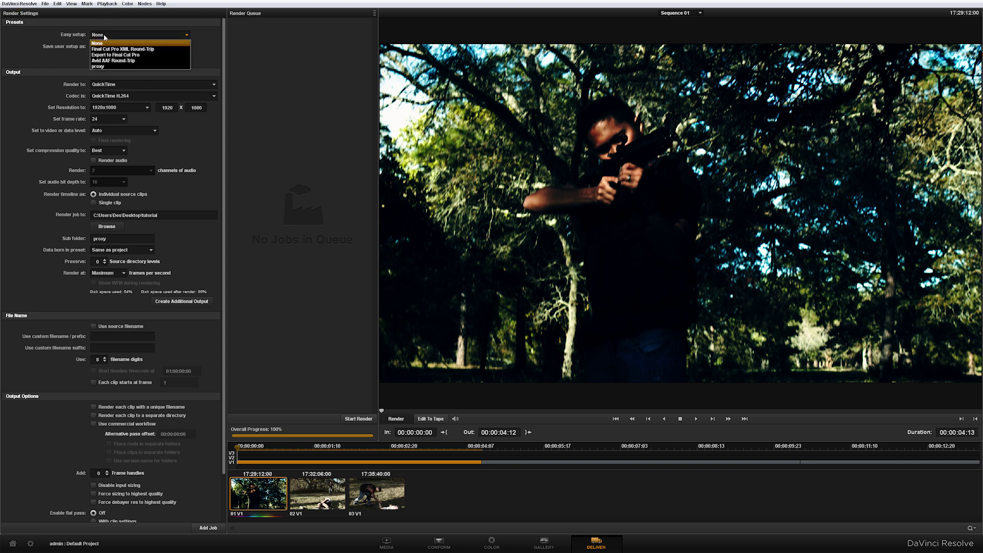
pyautogui.click(135, 53)
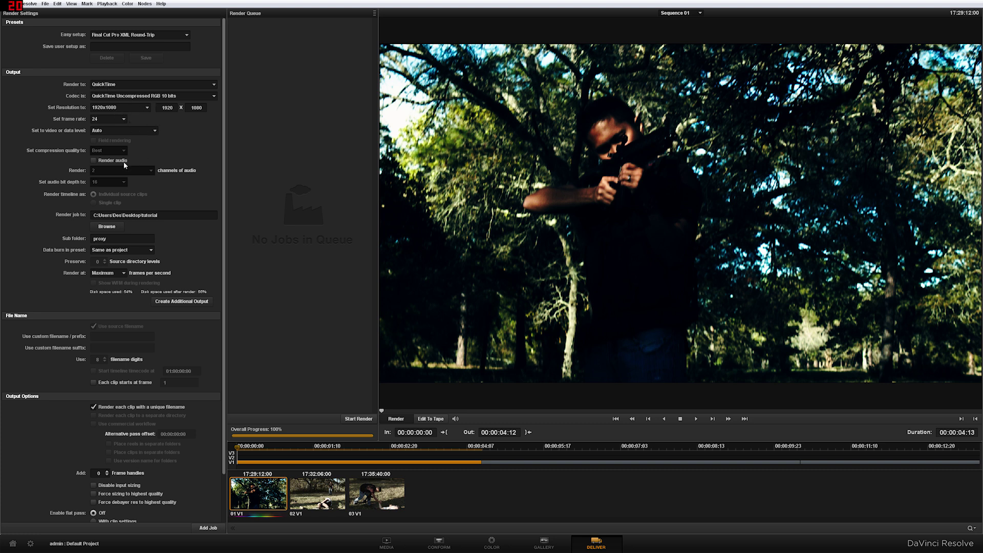
# Change the render sub folder name from proxy to 'completed cc'
pyautogui.scroll(-2, 224, 202)
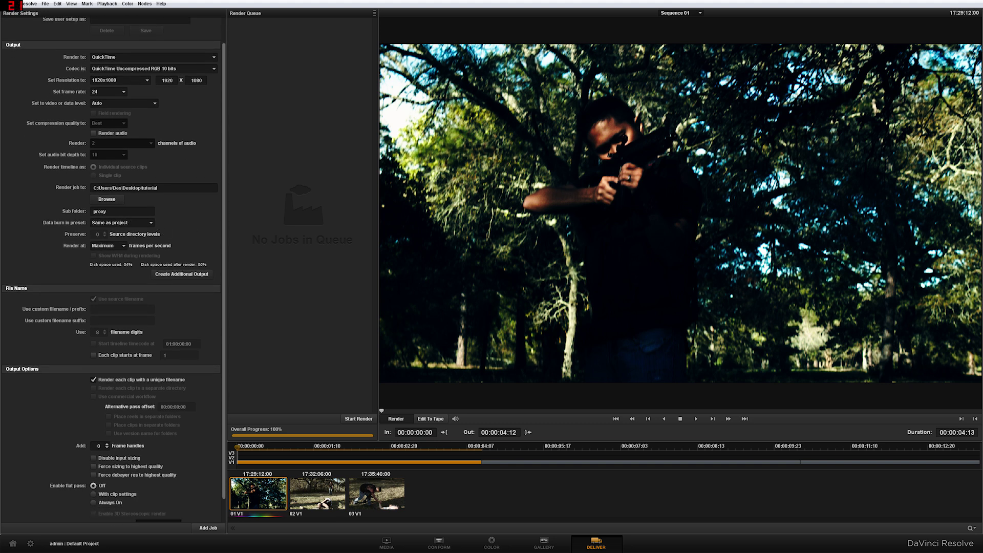
pyautogui.doubleClick(100, 212)
pyautogui.write('completed cc')
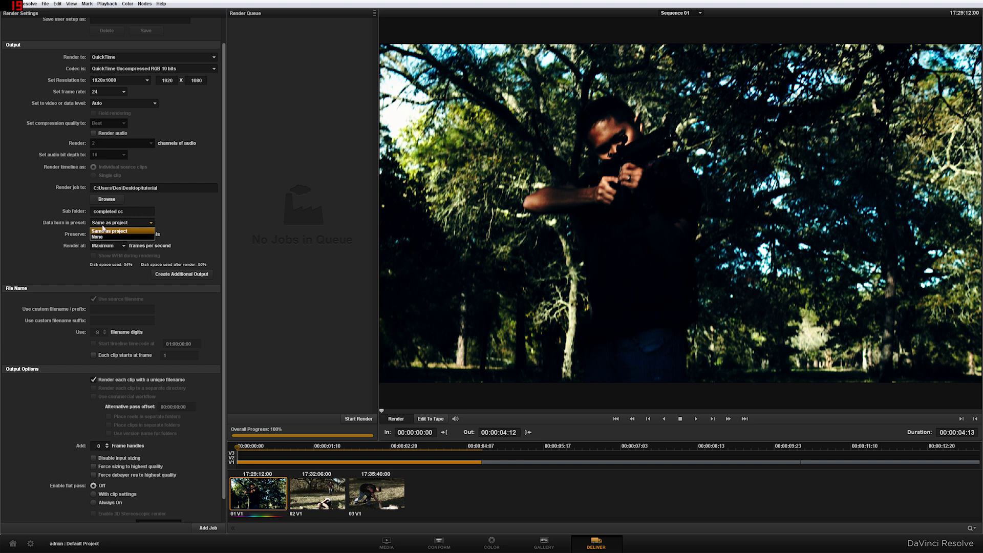
pyautogui.moveTo(226, 237); pyautogui.dragTo(223, 299)
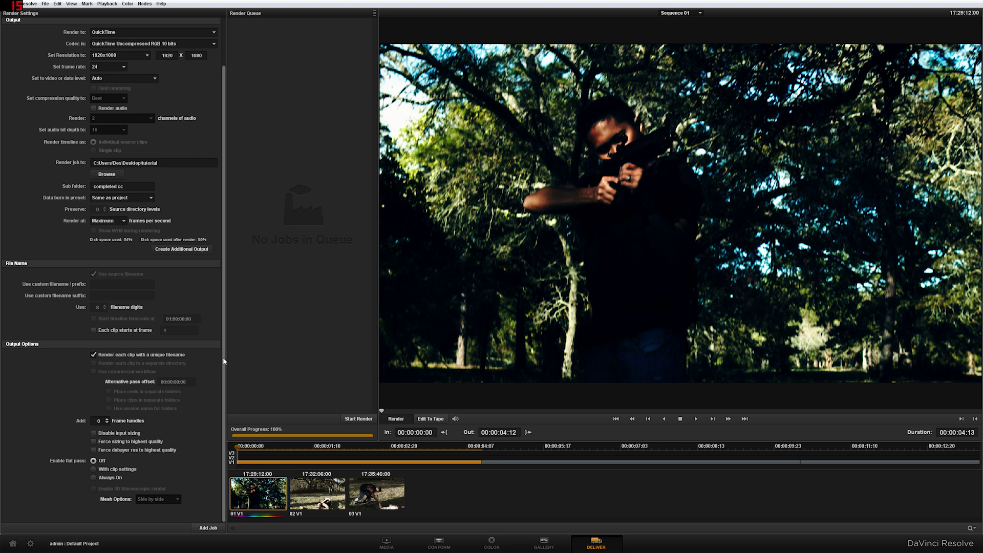
pyautogui.moveTo(224, 362); pyautogui.dragTo(221, 403)
# Mark the render range out point at the end of the 00:00:13:19 sequence
pyautogui.press('Down')
pyautogui.press('Down')
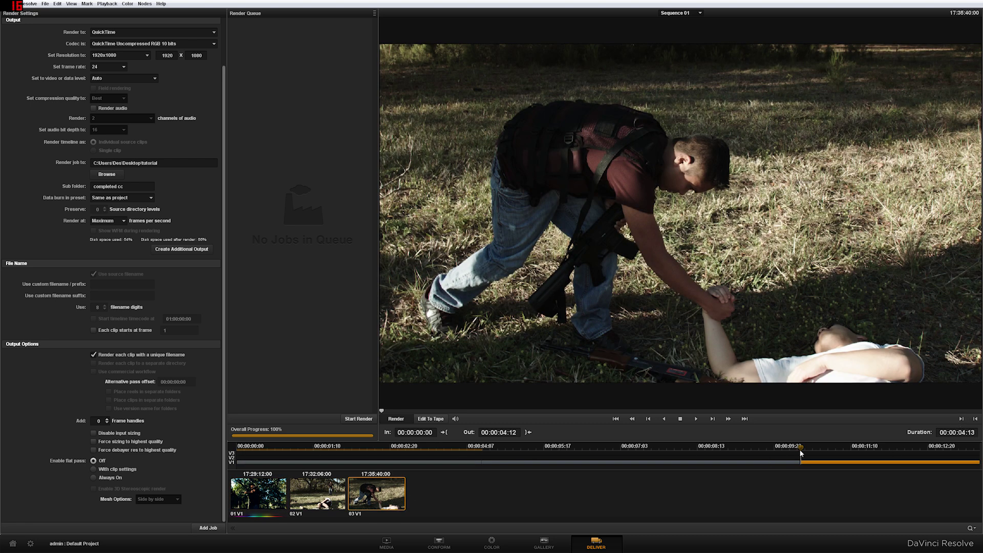
pyautogui.moveTo(801, 449); pyautogui.dragTo(978, 448)
pyautogui.click(976, 419)
pyautogui.click(249, 492)
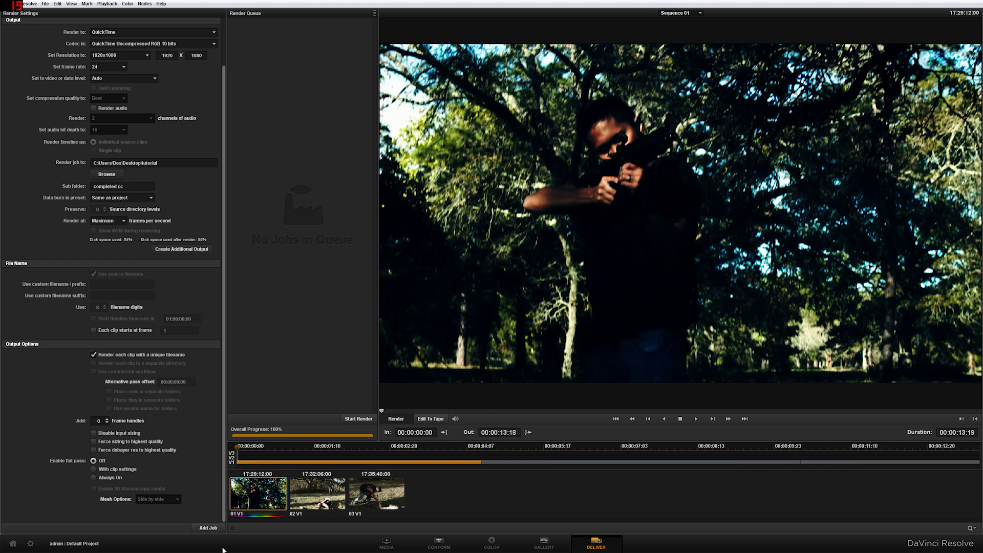
# Queue the Sequence 01 render job, accept rendering into the existing folder, and render it
pyautogui.click(210, 530)
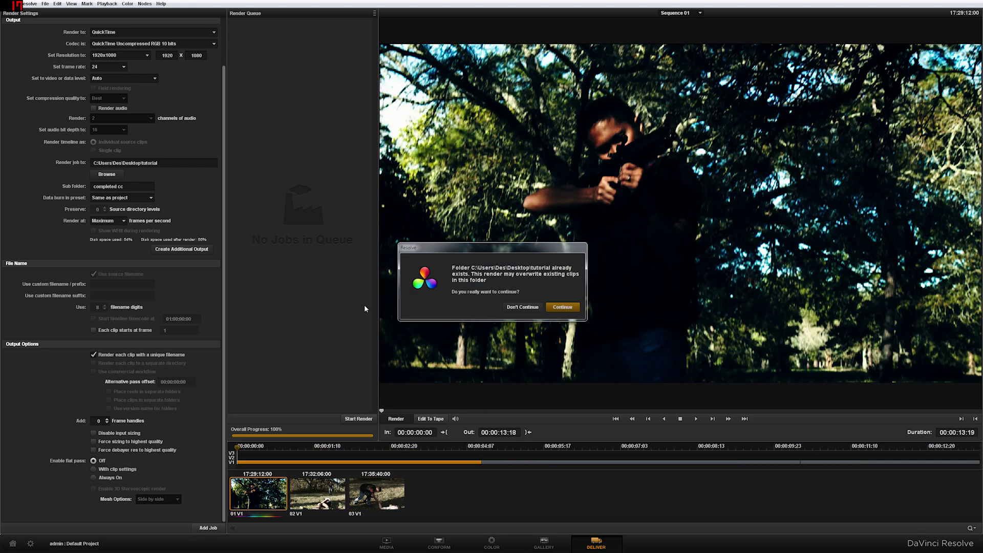
pyautogui.click(566, 308)
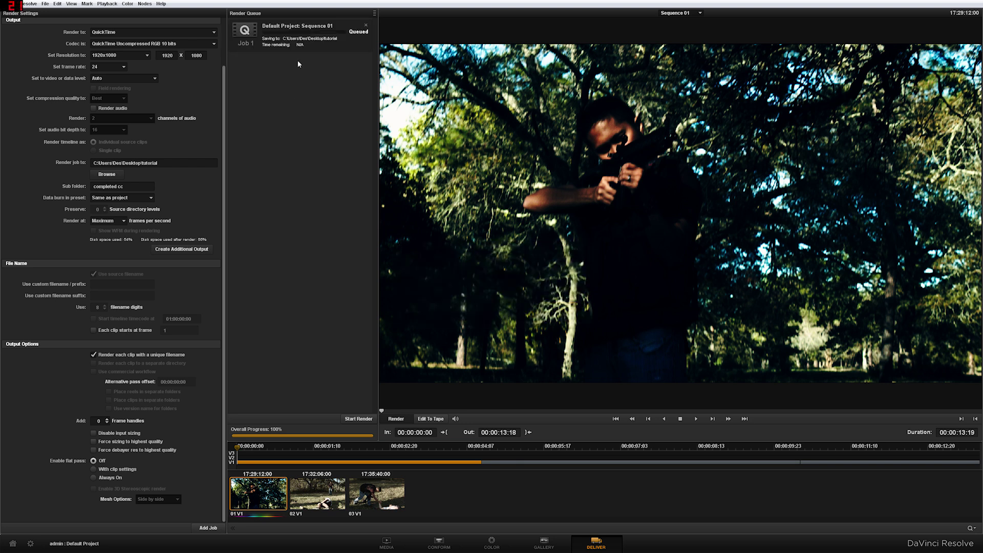
pyautogui.click(364, 421)
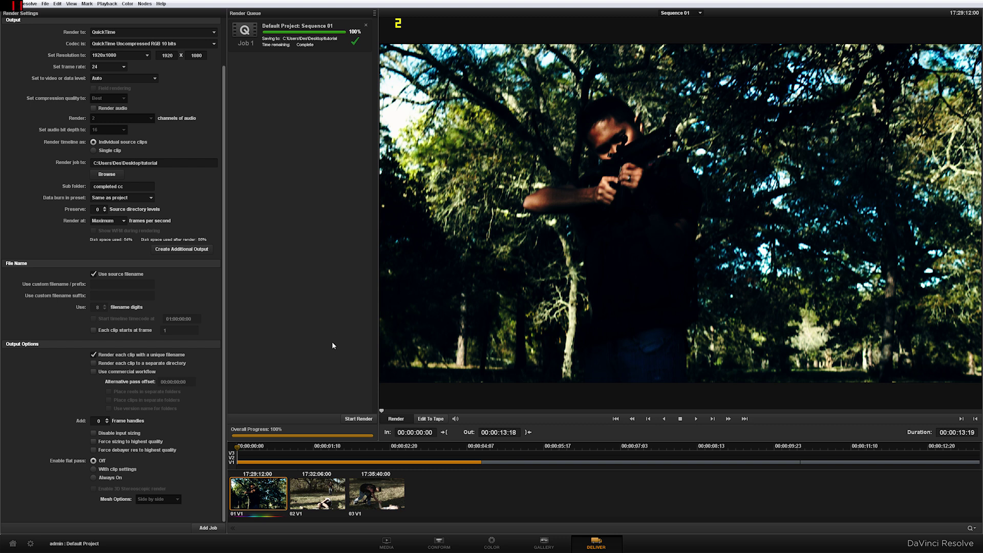
pyautogui.moveTo(348, 450); pyautogui.dragTo(237, 451)
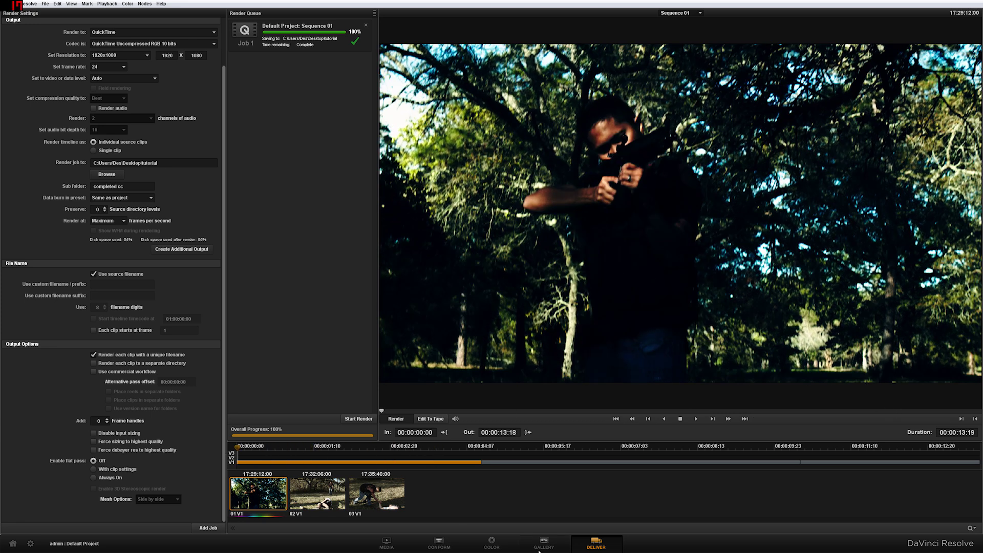
# From the Conform page, export the Sequence 01 timeline as an XML named 'comple'
pyautogui.click(453, 546)
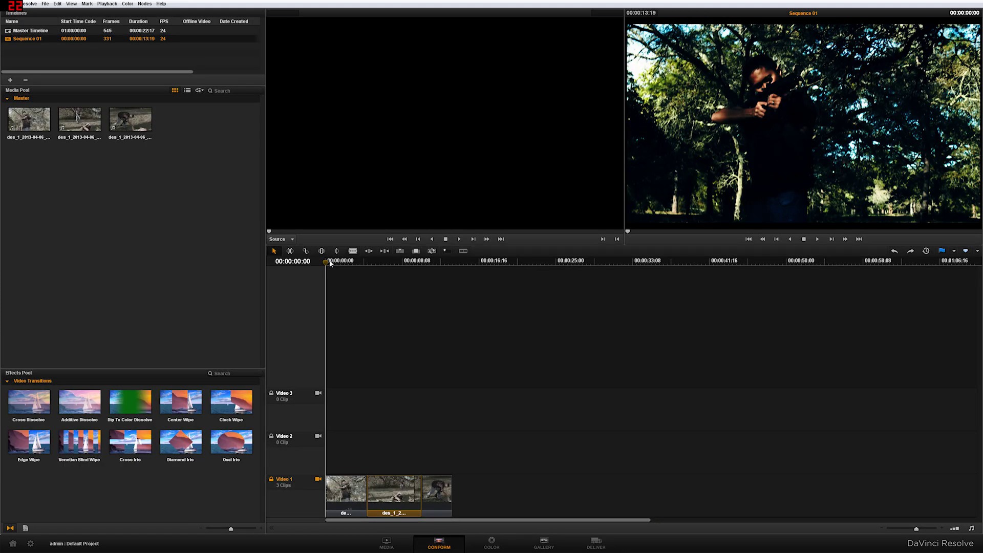
pyautogui.moveTo(325, 262); pyautogui.dragTo(301, 268)
pyautogui.moveTo(428, 272); pyautogui.dragTo(306, 263)
pyautogui.click(45, 3)
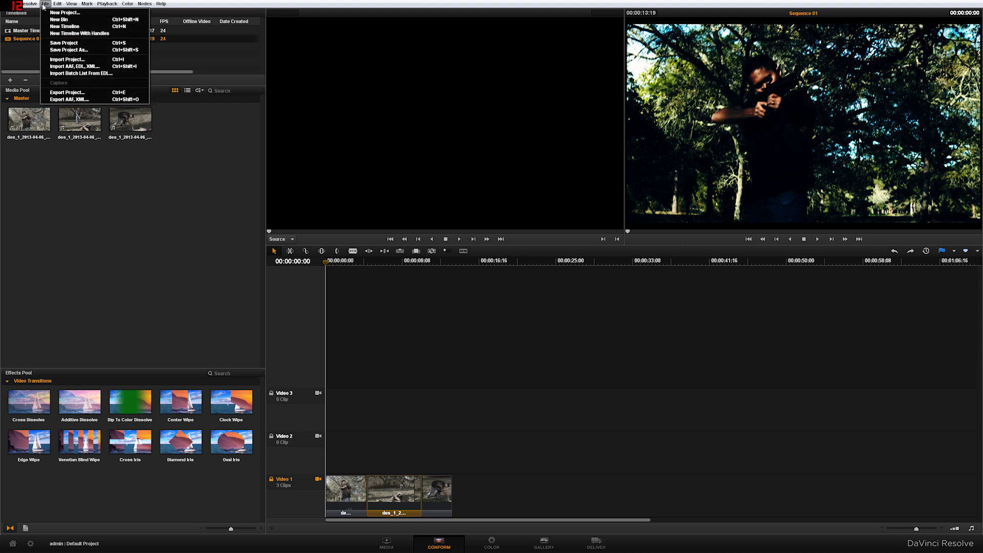
pyautogui.click(106, 99)
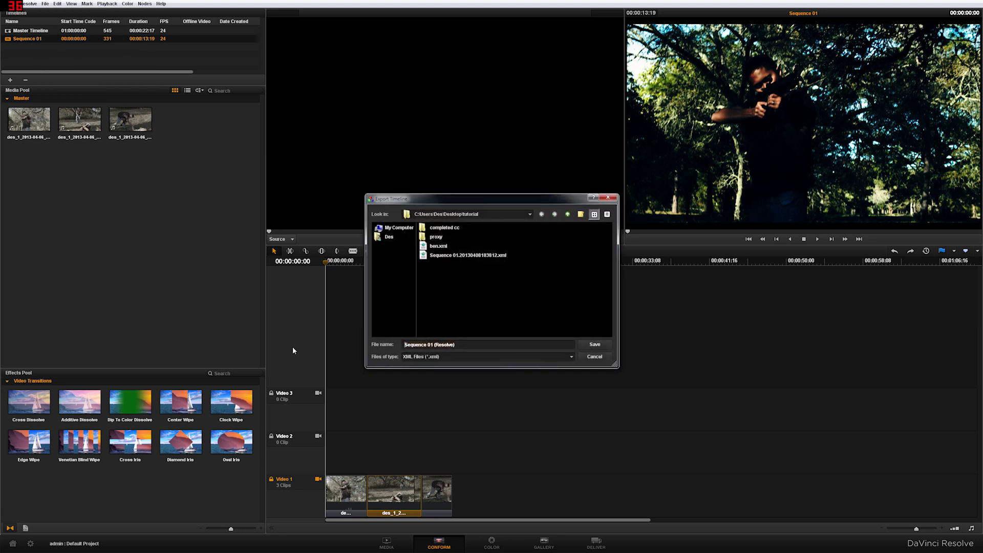
pyautogui.write('comple')
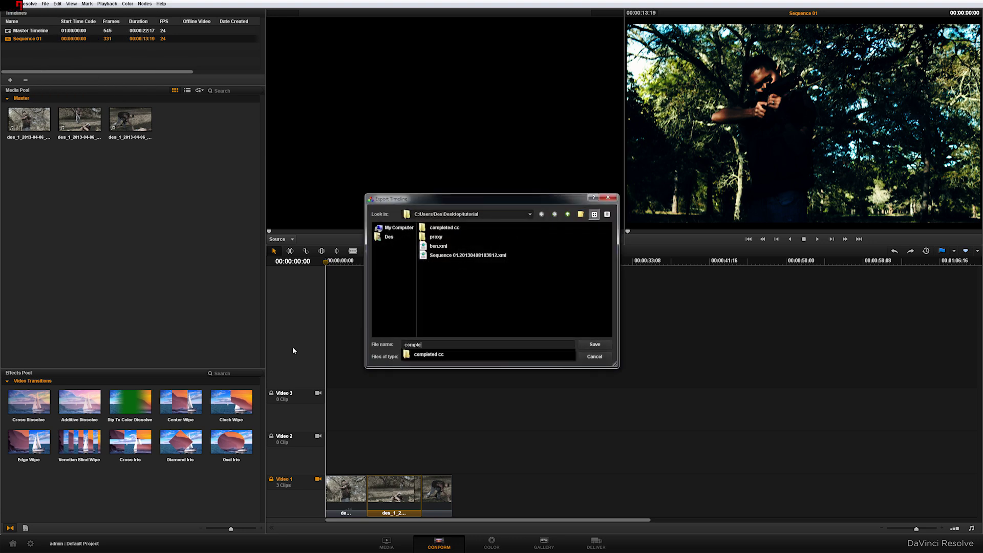
pyautogui.click(605, 344)
pyautogui.click(604, 343)
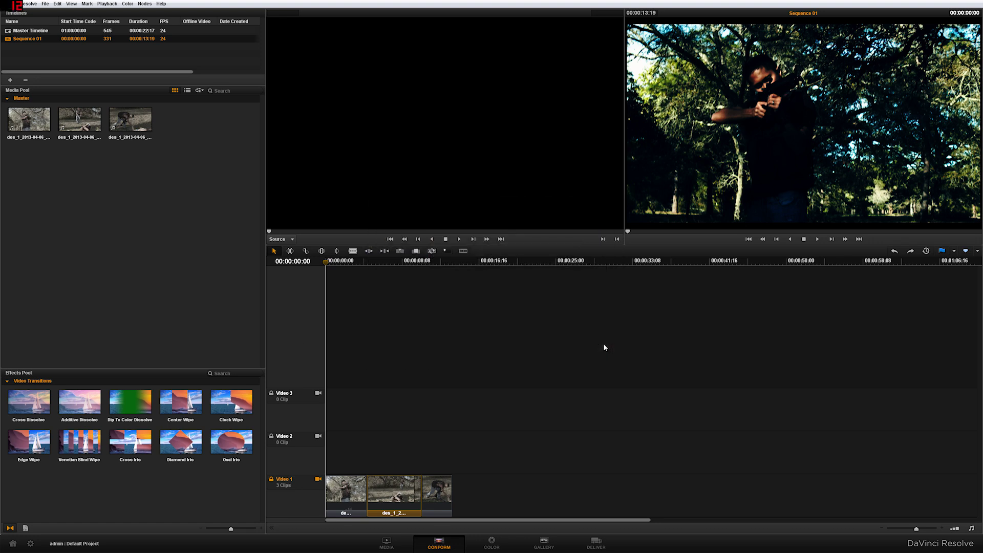
# In Premiere, import comple.xml from the tutorial folder
pyautogui.press('super')
pyautogui.click(105, 545)
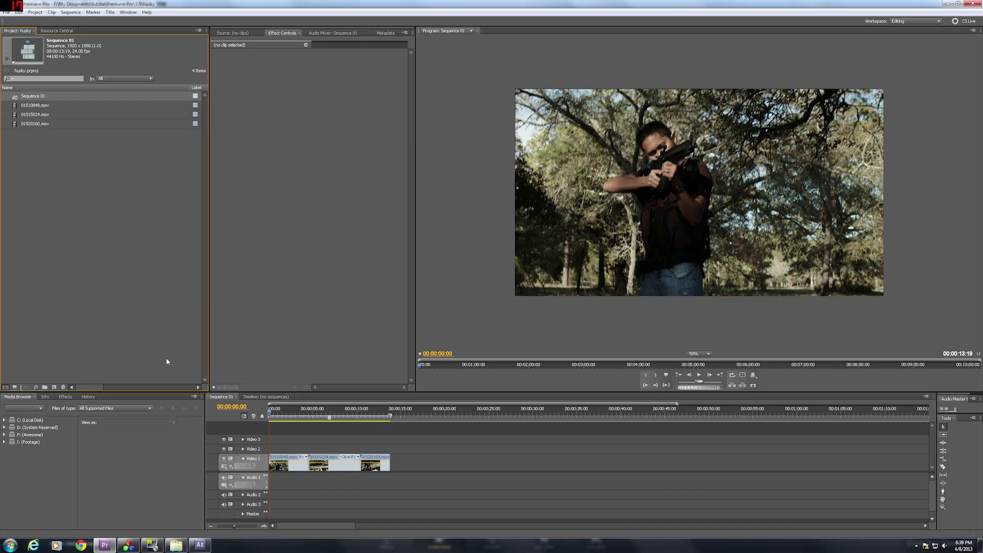
pyautogui.doubleClick(121, 182)
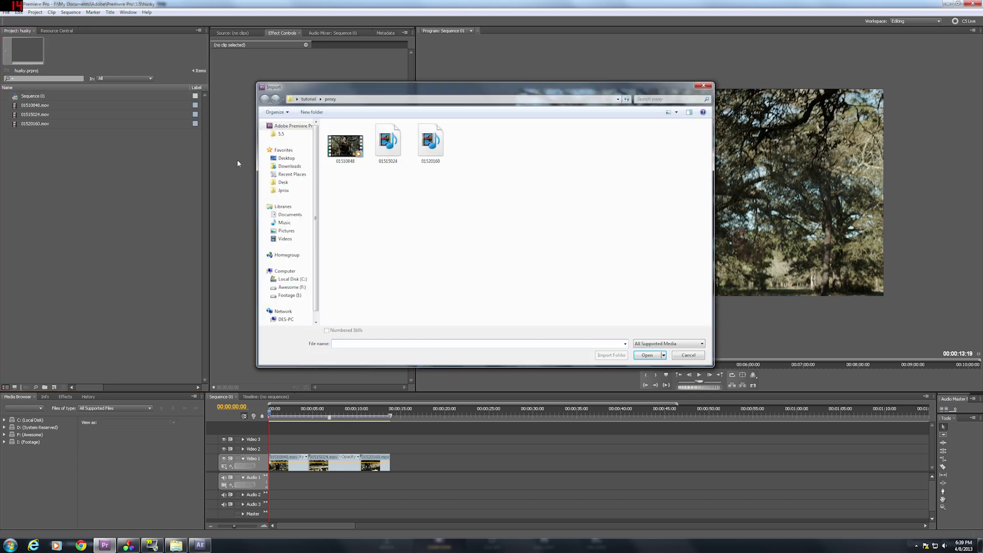
pyautogui.click(309, 99)
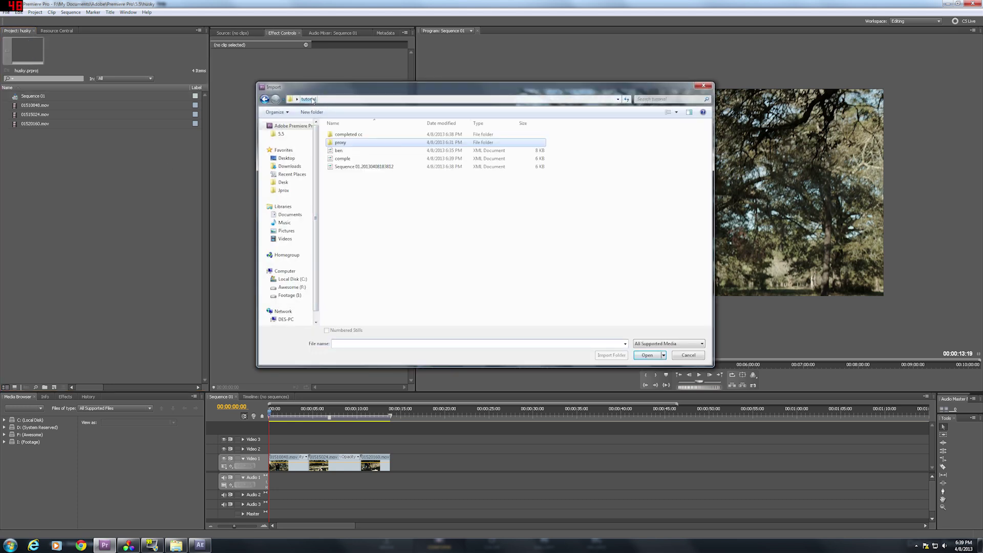
pyautogui.click(344, 159)
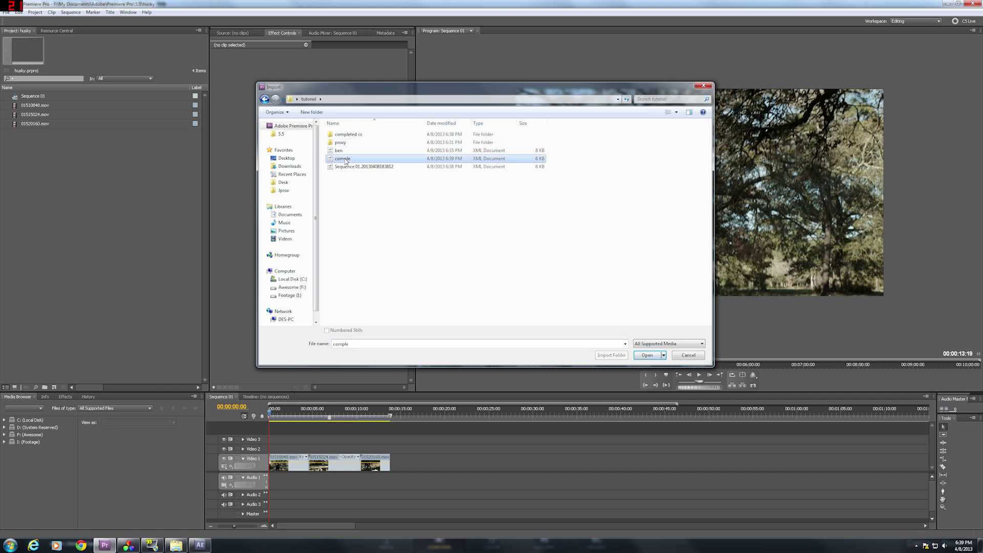
pyautogui.doubleClick(344, 160)
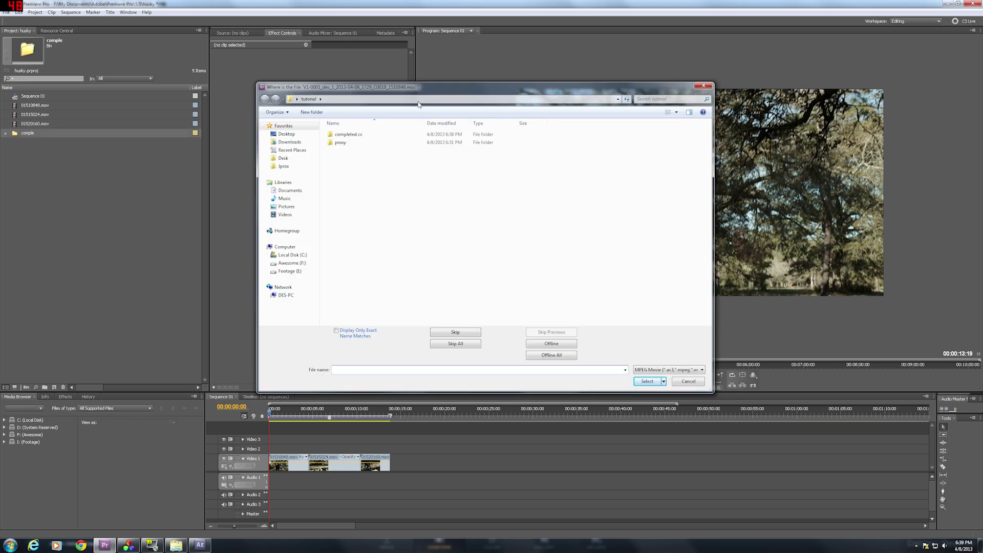
# Relink the missing media to V1-0001 in the completed cc folder
pyautogui.moveTo(419, 93); pyautogui.dragTo(569, 177)
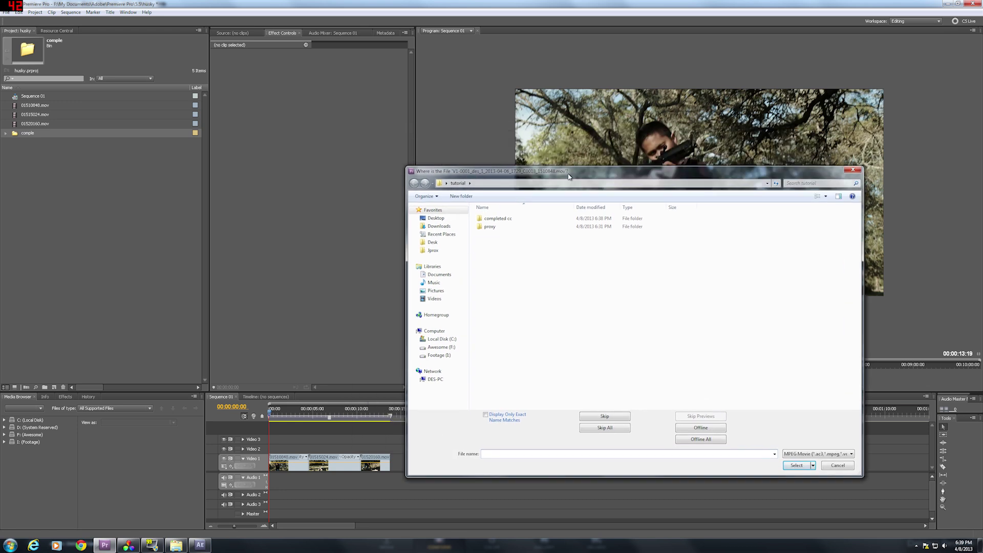
pyautogui.doubleClick(507, 220)
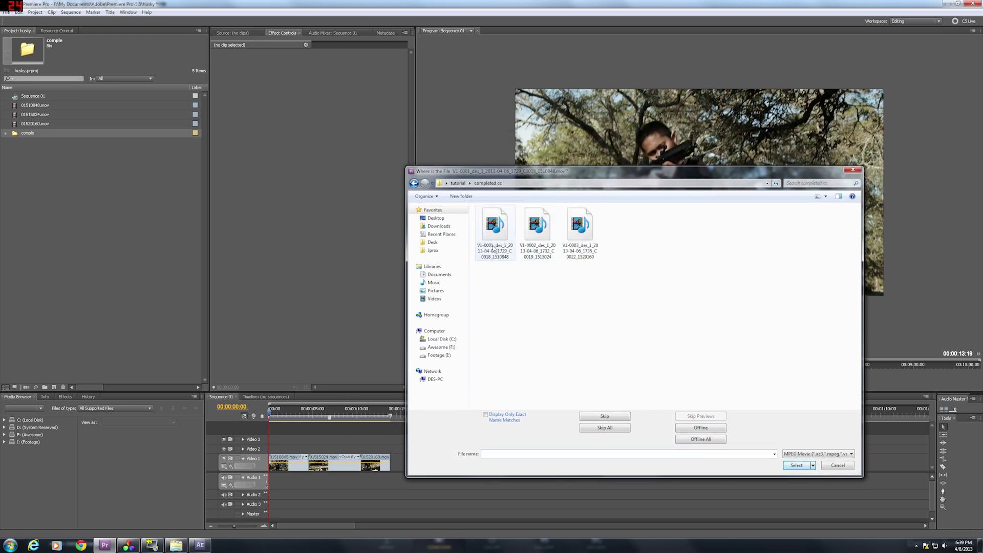
pyautogui.click(503, 231)
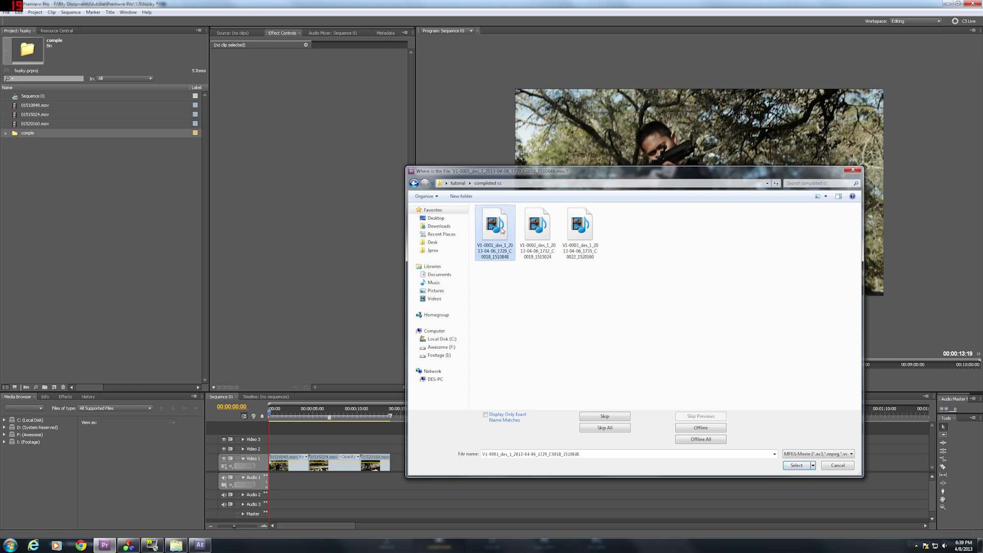
pyautogui.click(795, 467)
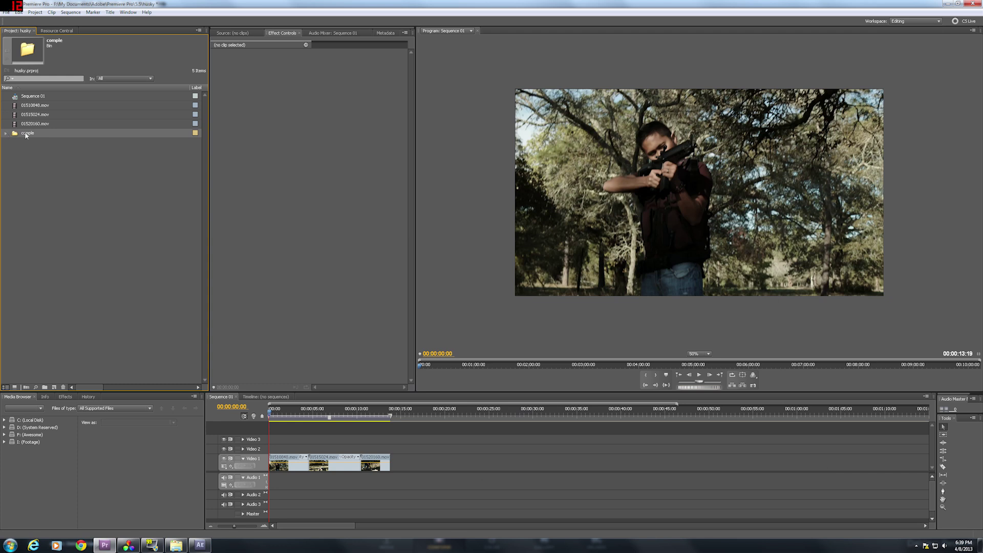
# Open Sequence 01 (Resolve) from the comple bin and zoom in on its clips
pyautogui.click(5, 134)
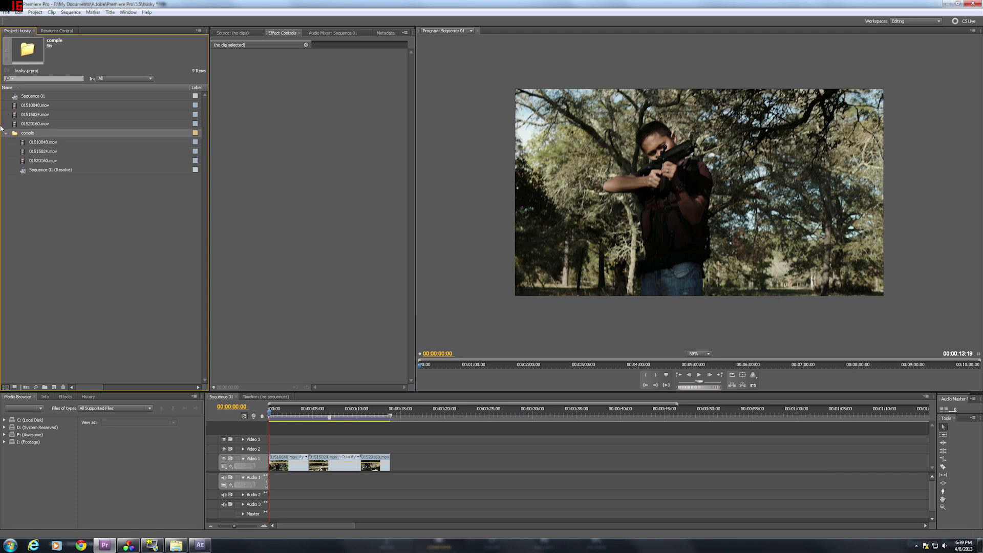
pyautogui.doubleClick(24, 170)
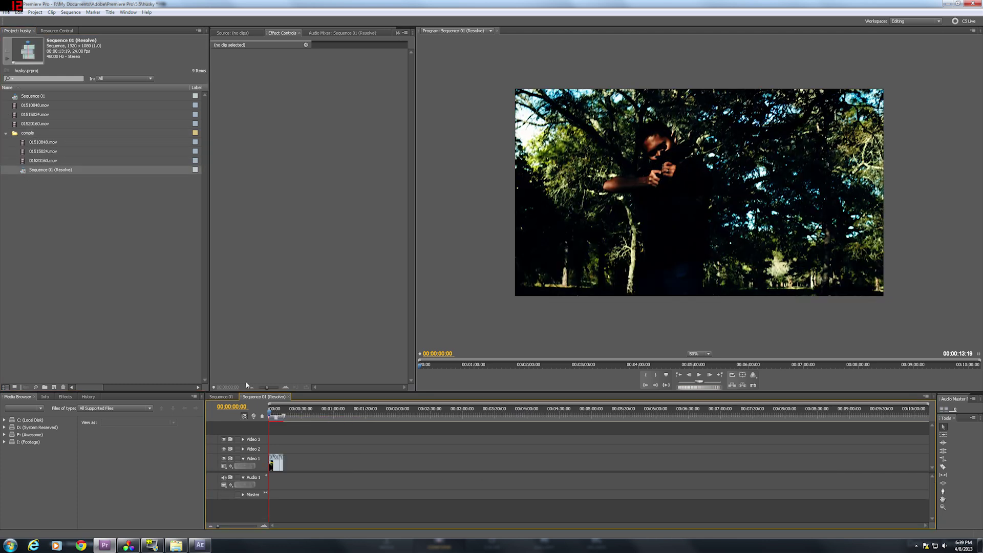
pyautogui.click(264, 526)
pyautogui.click(264, 526)
# Play back the graded sequence, then save the Premiere project
pyautogui.moveTo(302, 416)
pyautogui.mouseDown()
pyautogui.moveTo(494, 418)
pyautogui.moveTo(293, 418)
pyautogui.mouseUp()
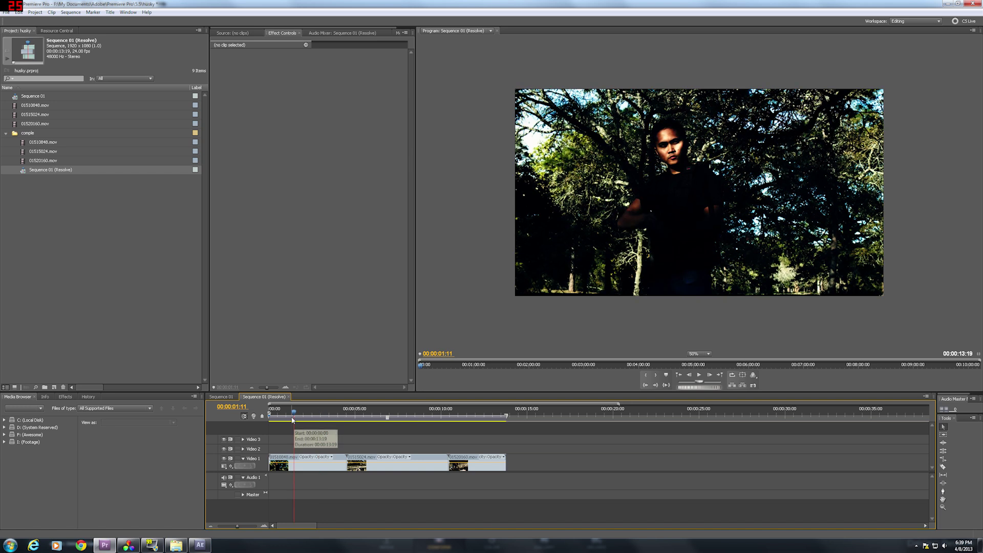
pyautogui.press('space')
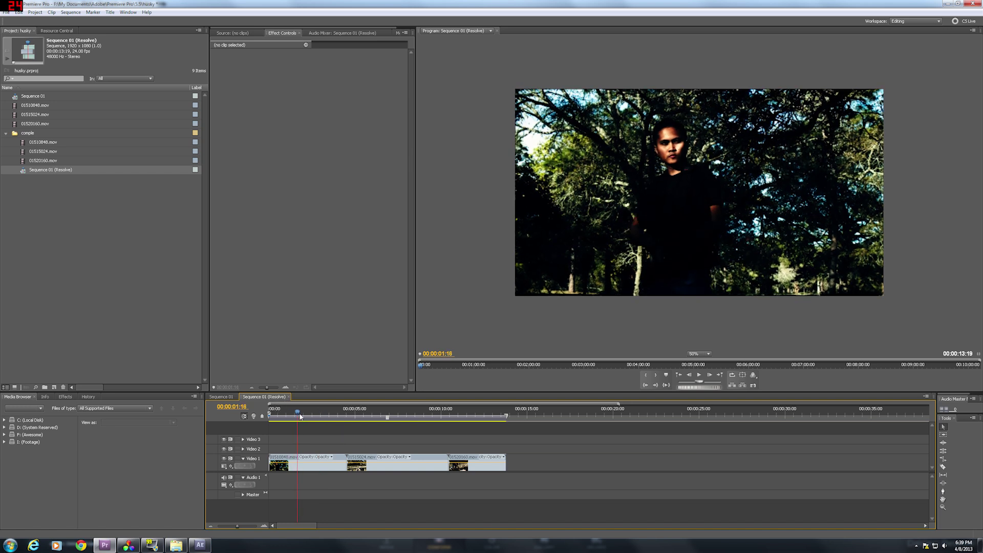
pyautogui.moveTo(307, 416)
pyautogui.mouseDown()
pyautogui.moveTo(276, 417)
pyautogui.moveTo(324, 414)
pyautogui.moveTo(302, 414)
pyautogui.mouseUp()
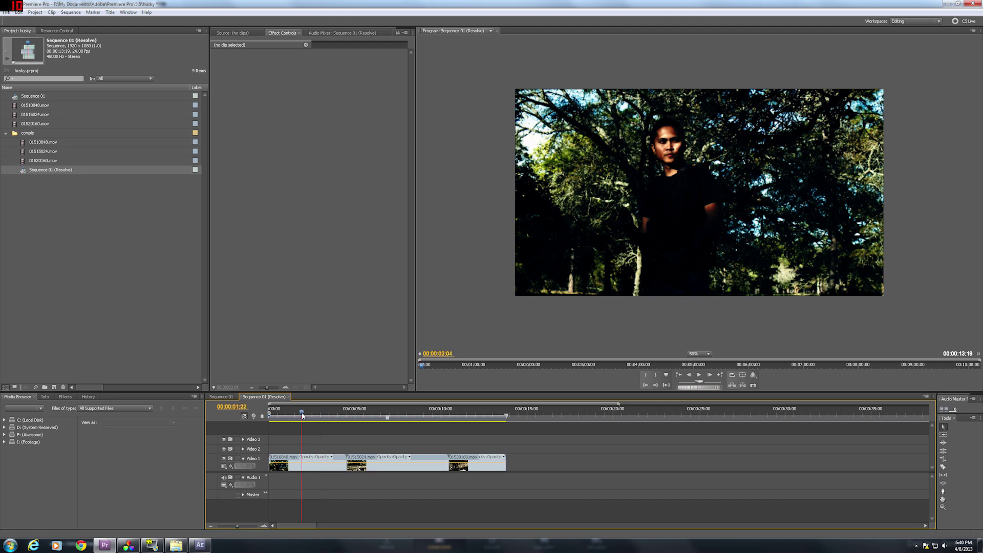
pyautogui.click(304, 220)
pyautogui.moveTo(285, 416); pyautogui.dragTo(308, 418)
pyautogui.click(6, 12)
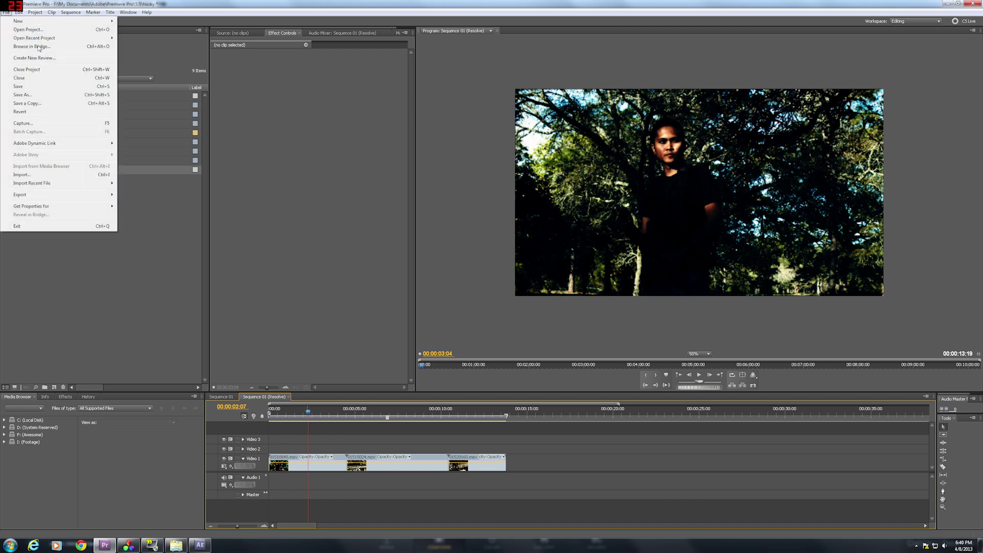
pyautogui.click(48, 87)
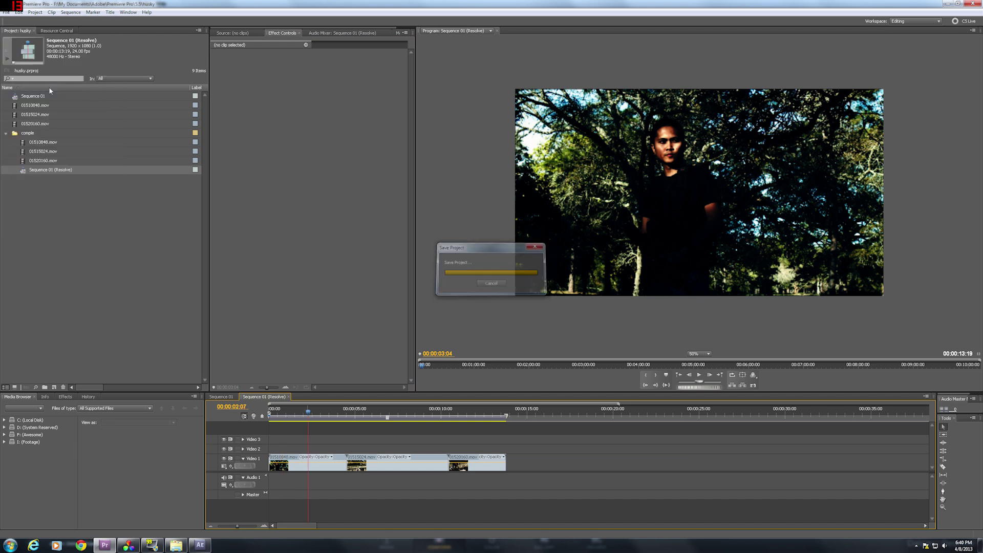
# In After Effects, choose File > Import > Adobe Premiere Pro Project
pyautogui.click(200, 544)
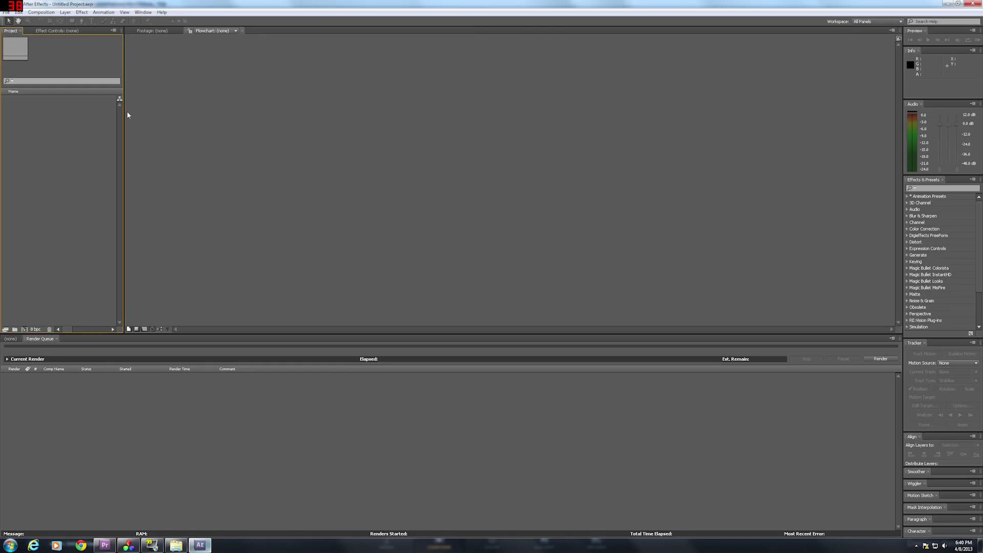
pyautogui.click(6, 12)
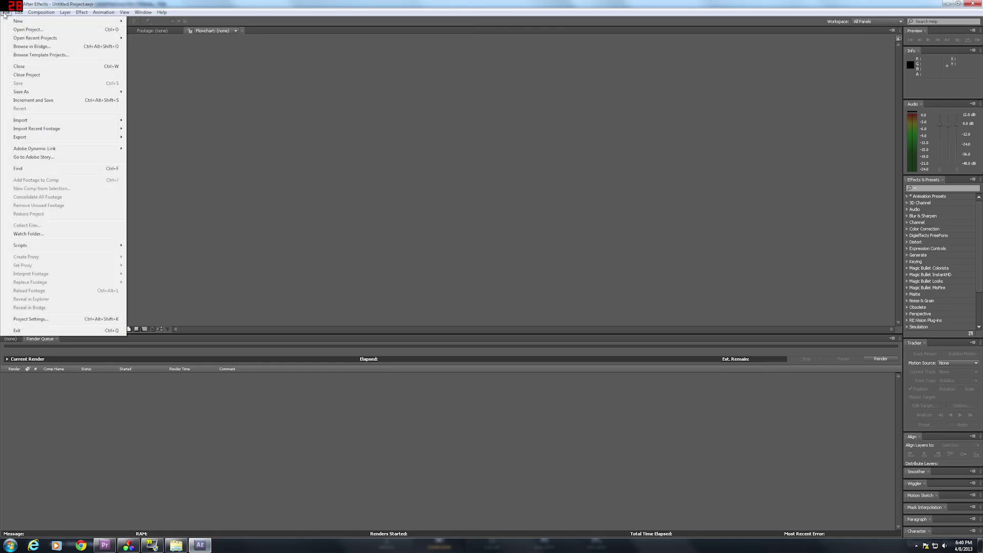
pyautogui.moveTo(17, 21)
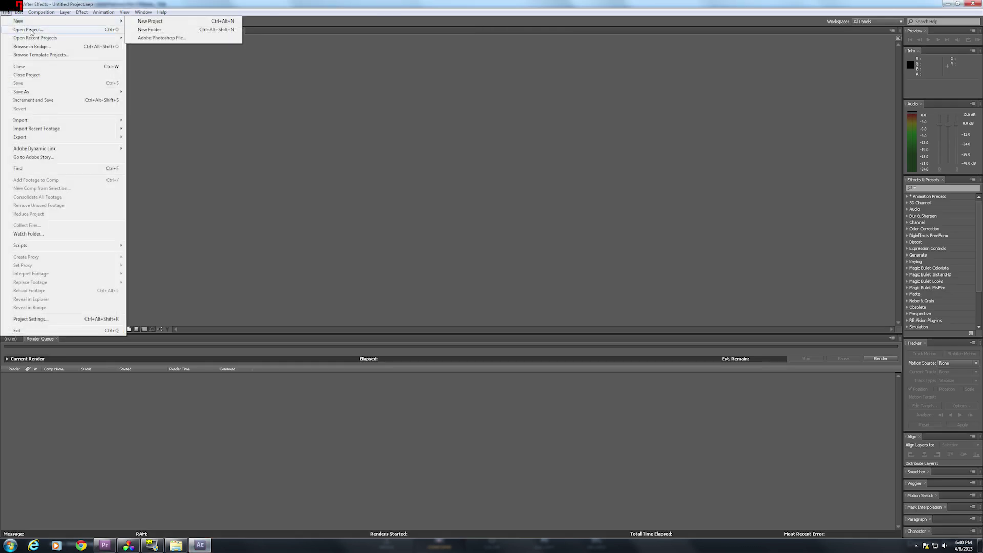
pyautogui.click(10, 27)
pyautogui.click(6, 12)
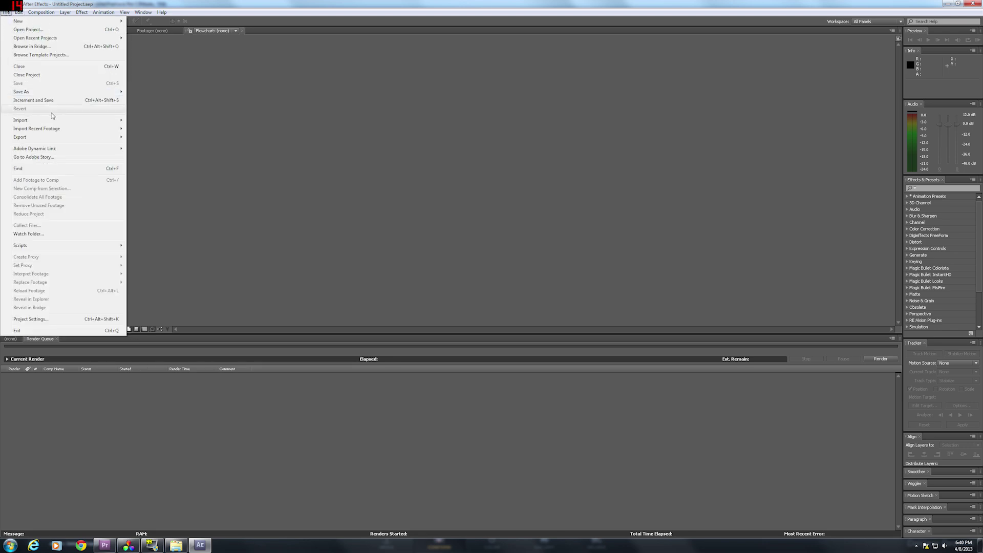
pyautogui.moveTo(54, 121)
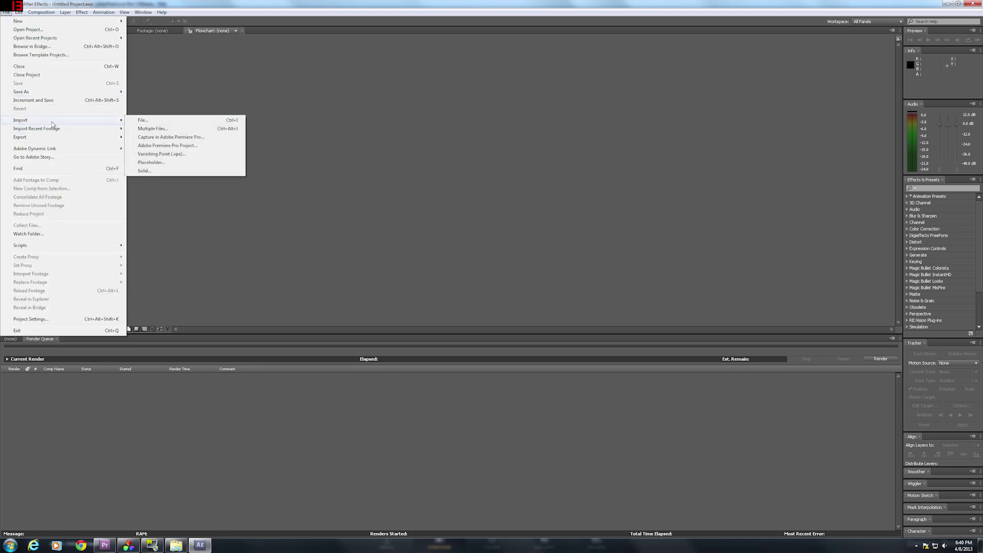
pyautogui.click(147, 145)
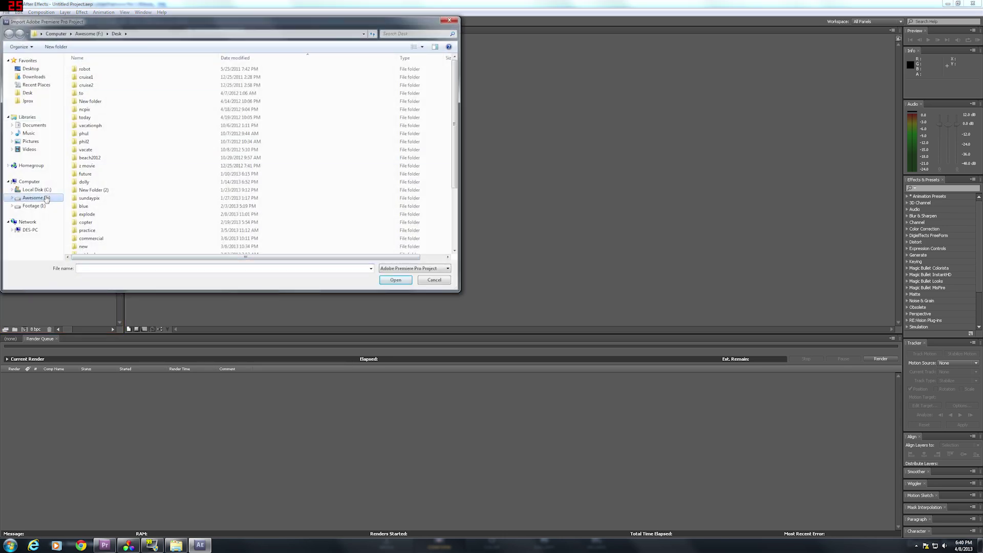
# Browse to F:\My Documents\Adobe\Premiere Pro\5.5 and open husky.prproj
pyautogui.click(35, 198)
pyautogui.doubleClick(92, 111)
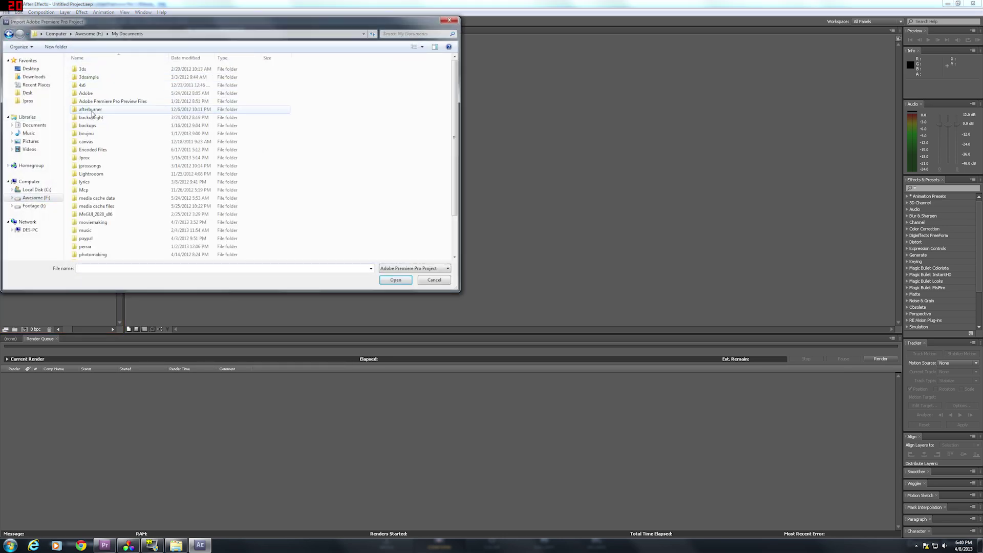
pyautogui.doubleClick(85, 93)
pyautogui.click(87, 79)
pyautogui.doubleClick(88, 80)
pyautogui.doubleClick(88, 79)
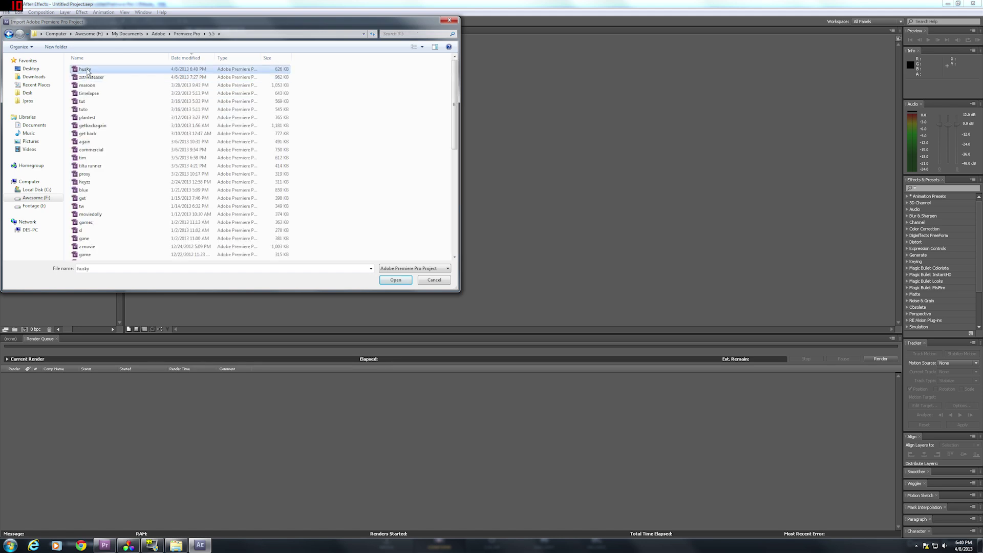
pyautogui.doubleClick(86, 69)
# Import only Sequence 01 (Resolve) from the husky project
pyautogui.click(661, 346)
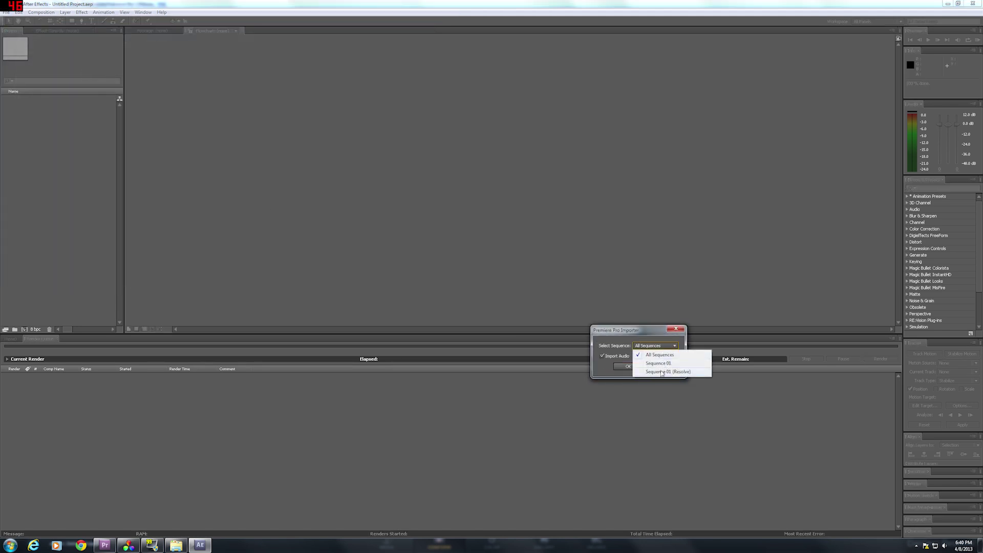
pyautogui.click(662, 371)
pyautogui.click(655, 346)
pyautogui.click(662, 372)
pyautogui.click(620, 366)
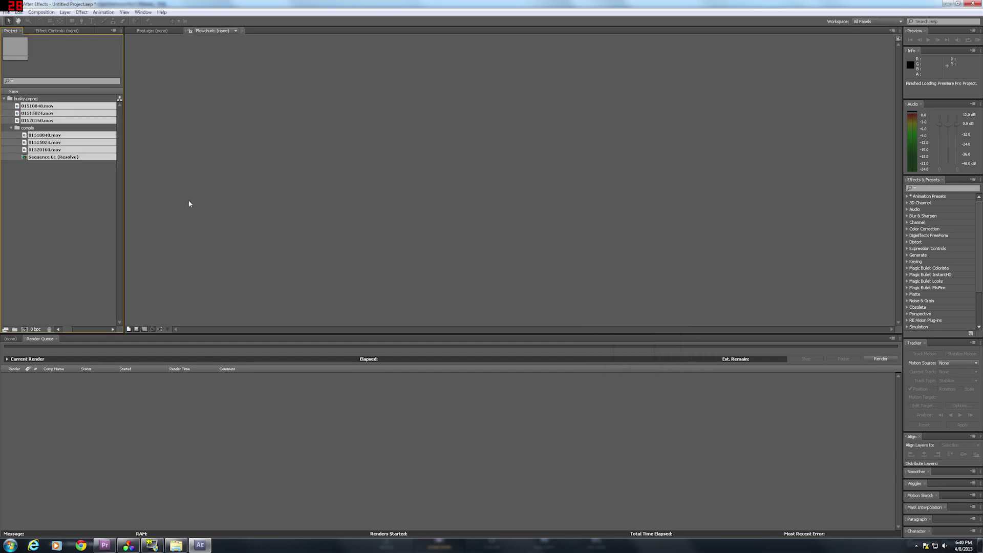
# Widen the Project panel and open Sequence 01 (Resolve) as a composition
pyautogui.moveTo(125, 166); pyautogui.dragTo(145, 167)
pyautogui.click(106, 185)
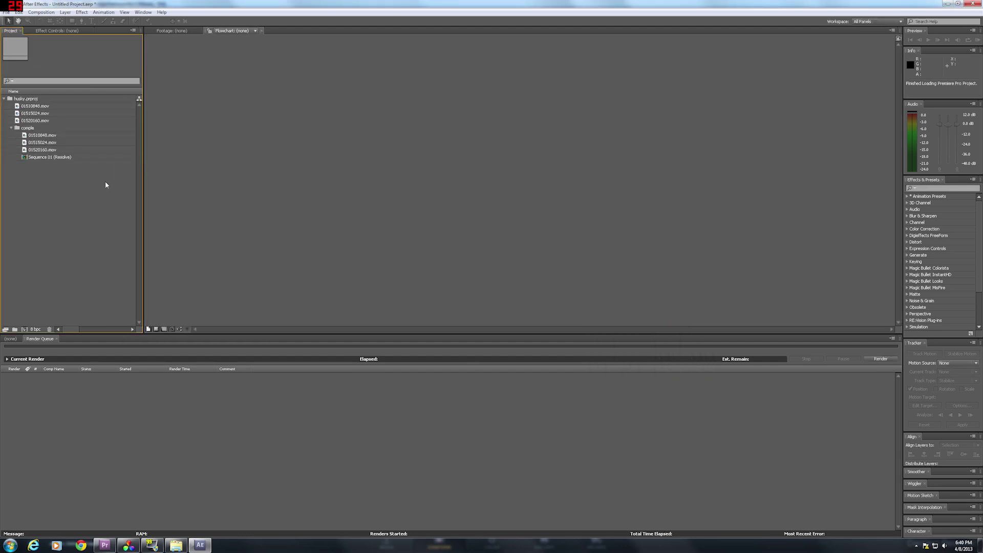
pyautogui.doubleClick(21, 158)
# Scrub through the composition's graded shots, ending on the frame at three seconds
pyautogui.moveTo(346, 362); pyautogui.dragTo(414, 355)
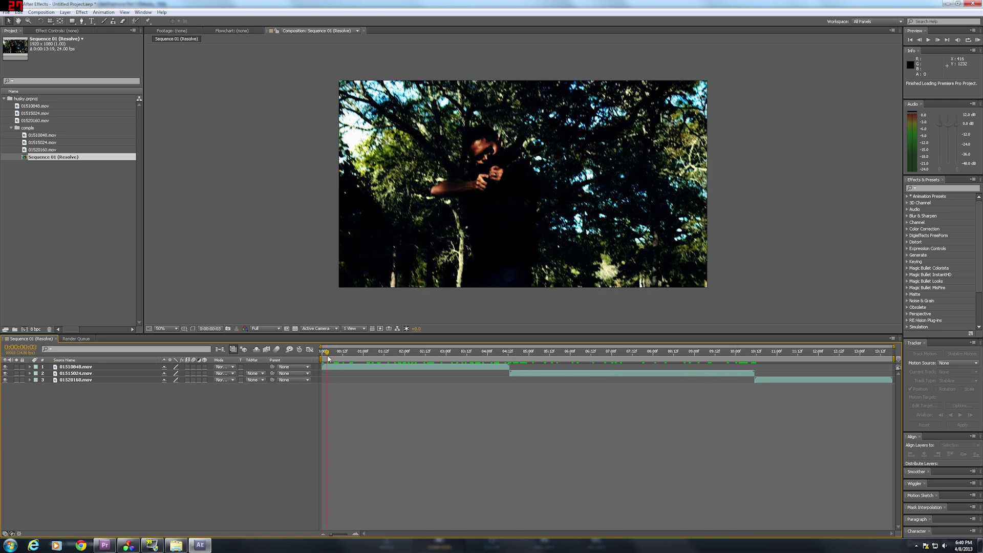
pyautogui.moveTo(328, 359); pyautogui.dragTo(376, 358)
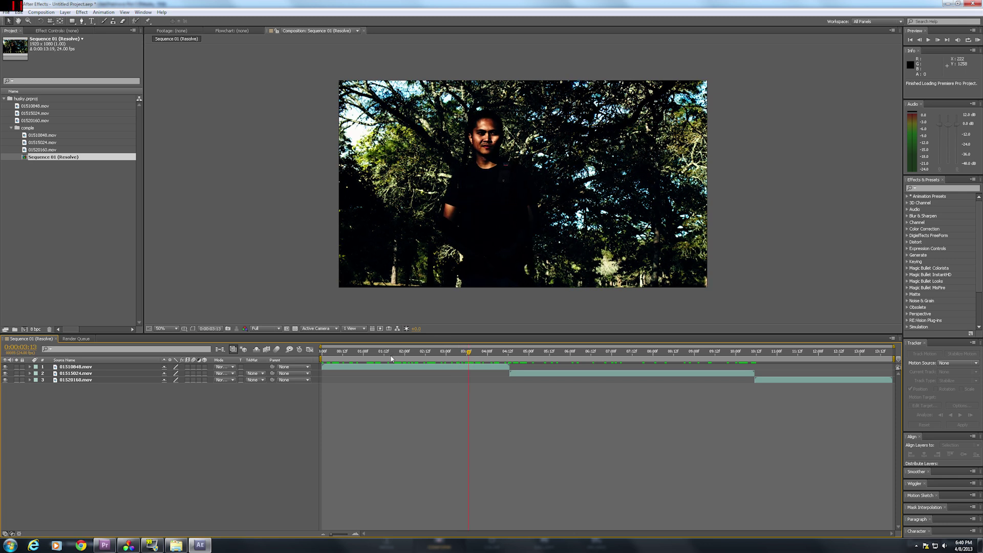
pyautogui.moveTo(453, 358); pyautogui.dragTo(748, 357)
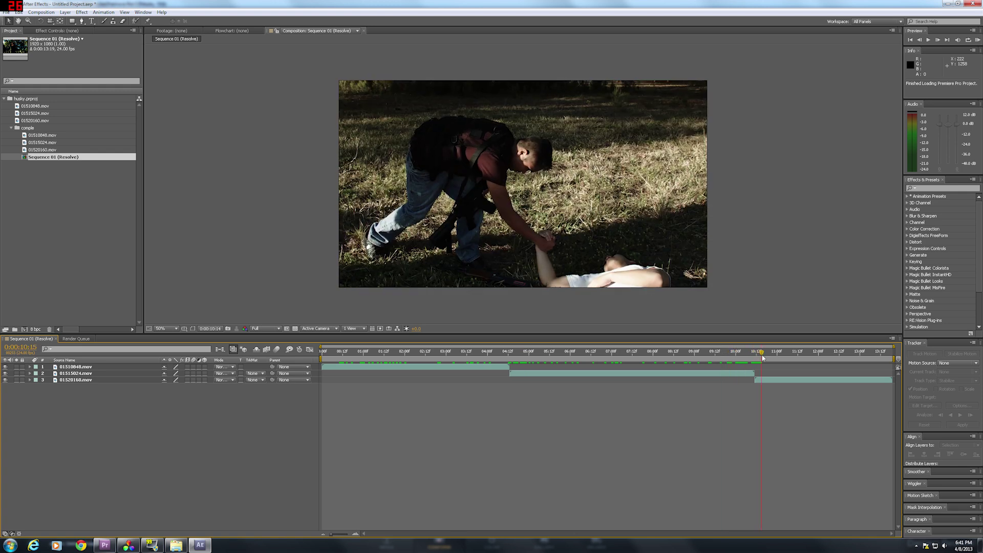
pyautogui.moveTo(561, 359); pyautogui.dragTo(401, 362)
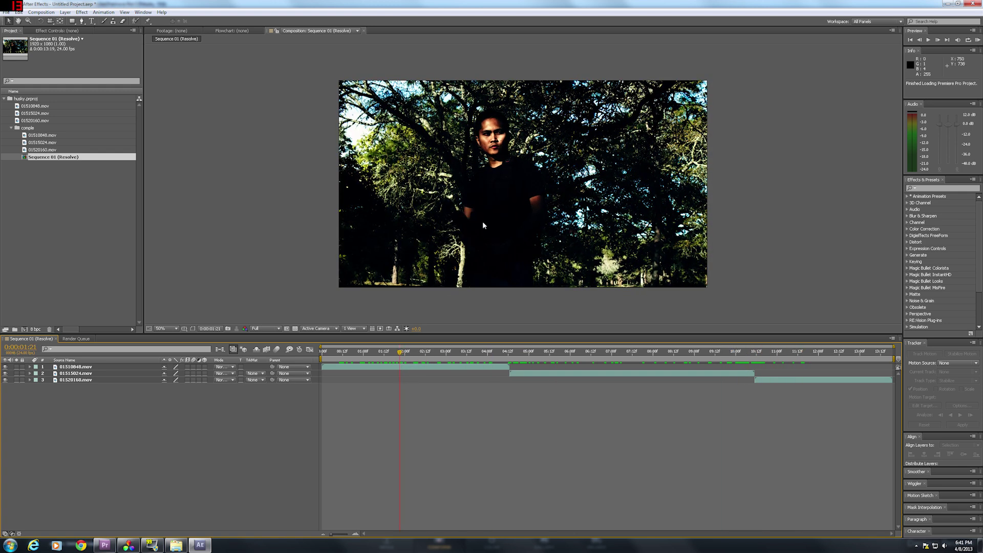
pyautogui.scroll(1, 523, 164)
pyautogui.scroll(-1, 524, 164)
pyautogui.moveTo(384, 357); pyautogui.dragTo(340, 353)
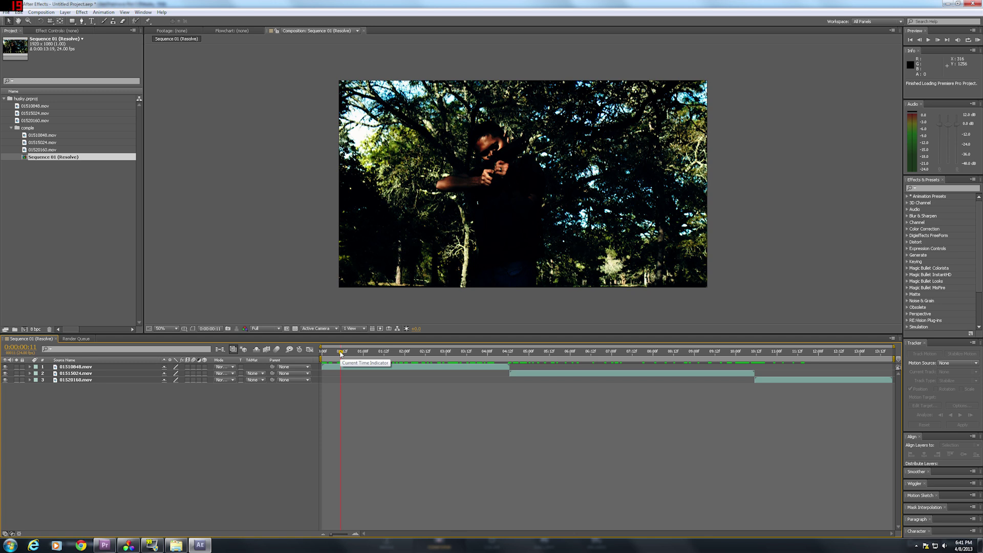
pyautogui.click(469, 353)
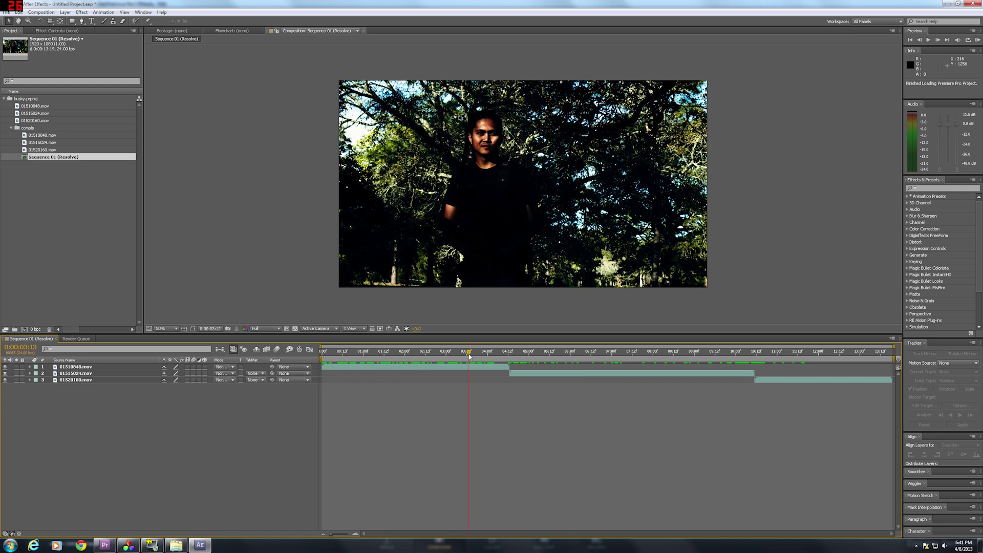
pyautogui.moveTo(469, 353); pyautogui.dragTo(385, 354)
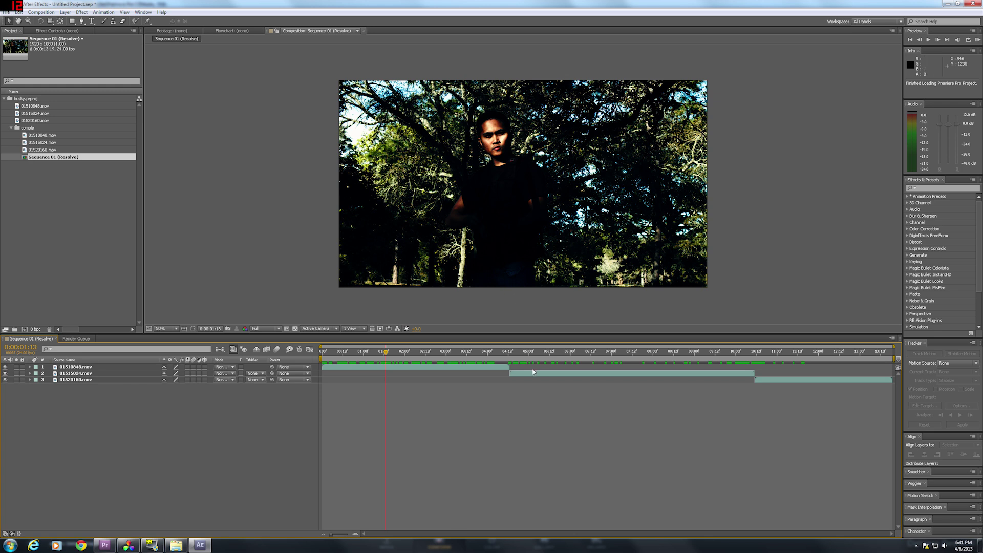
pyautogui.click(477, 353)
pyautogui.moveTo(477, 354); pyautogui.dragTo(445, 353)
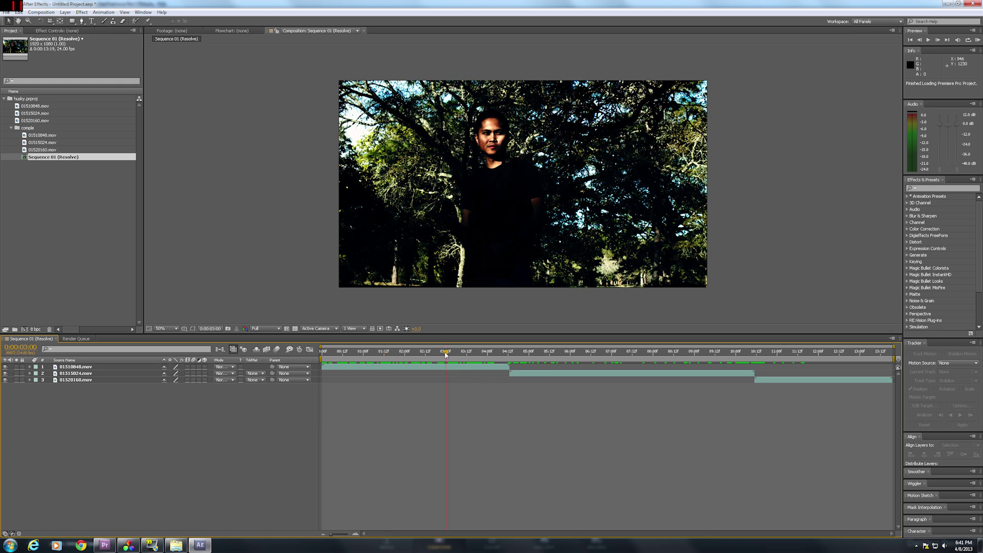